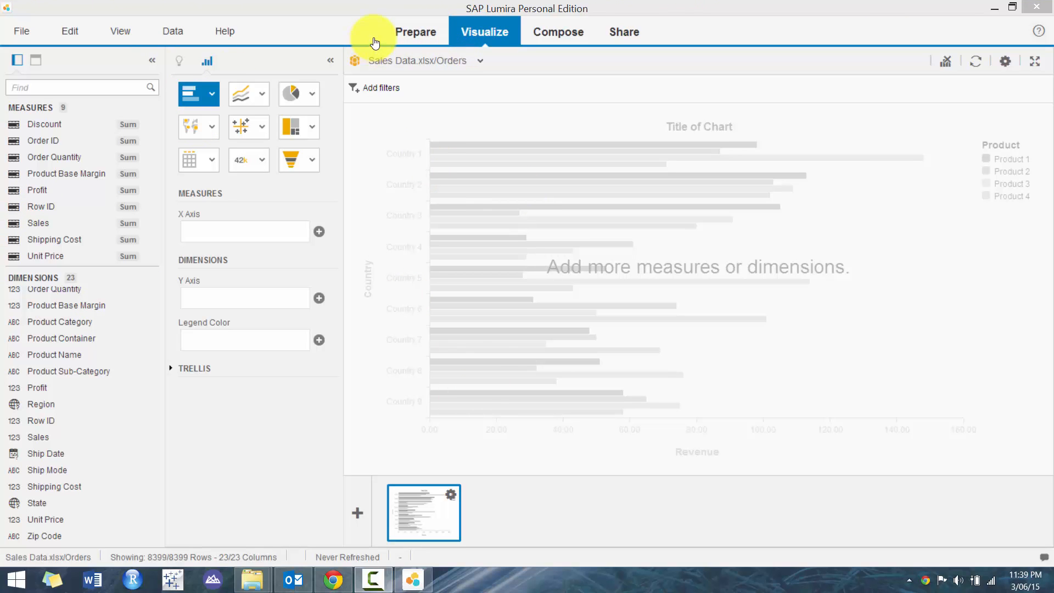
Step: Review the Orders data table, then the visualization workspace's dimensions, trellis section and dataset options
left_click(409, 34)
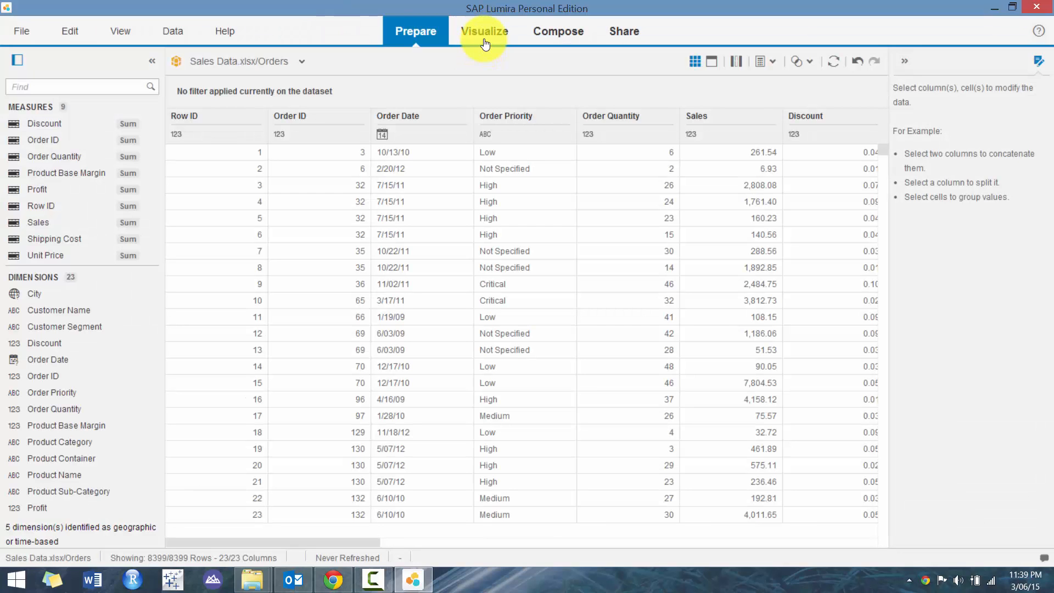
left_click(484, 34)
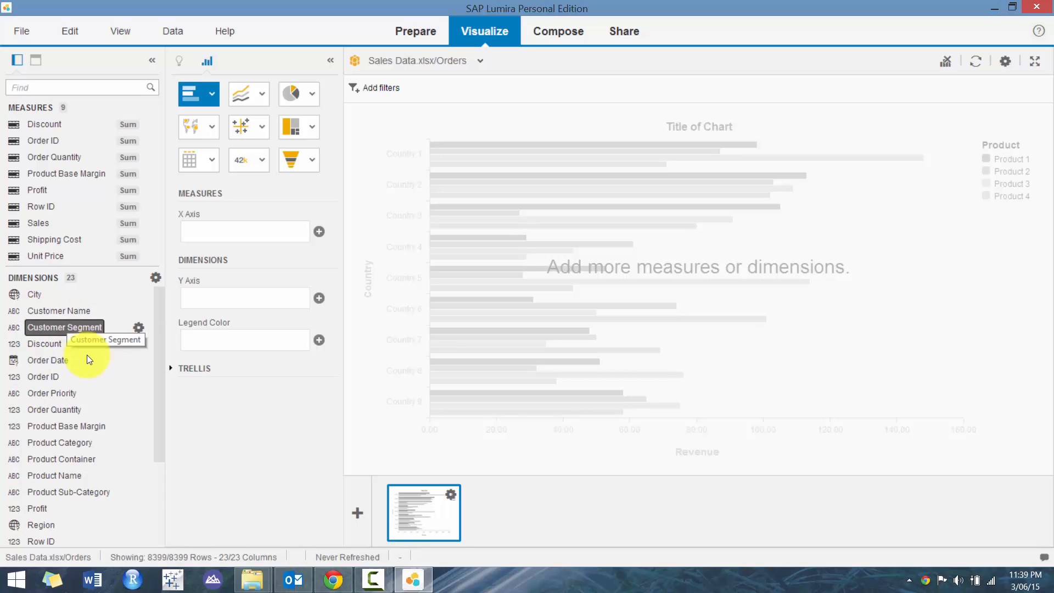
mouse_move(159, 358)
left_mouse_down()
mouse_move(154, 437)
mouse_move(146, 347)
left_mouse_up()
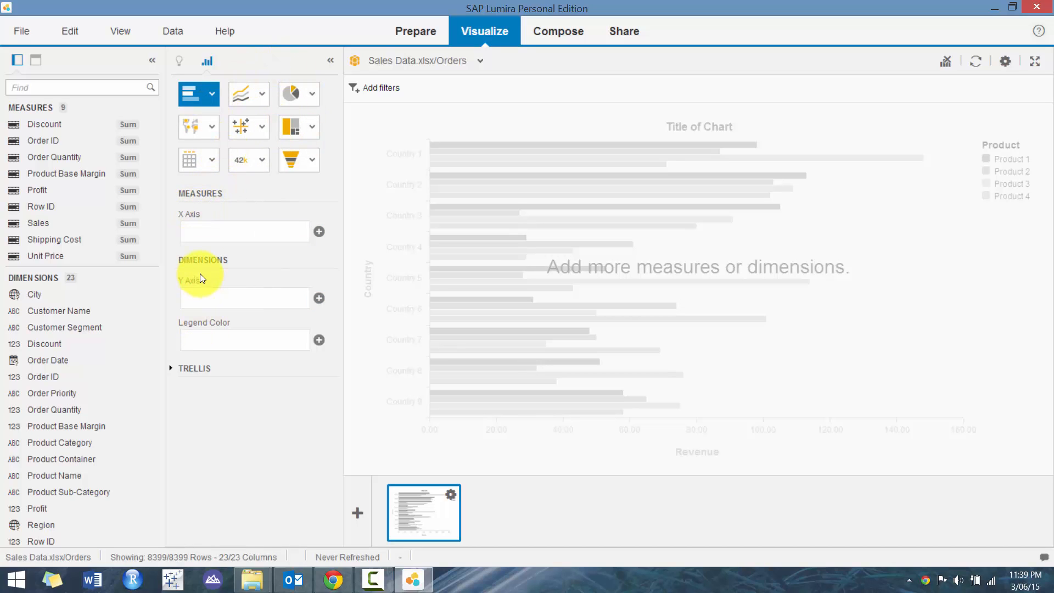
left_click(173, 374)
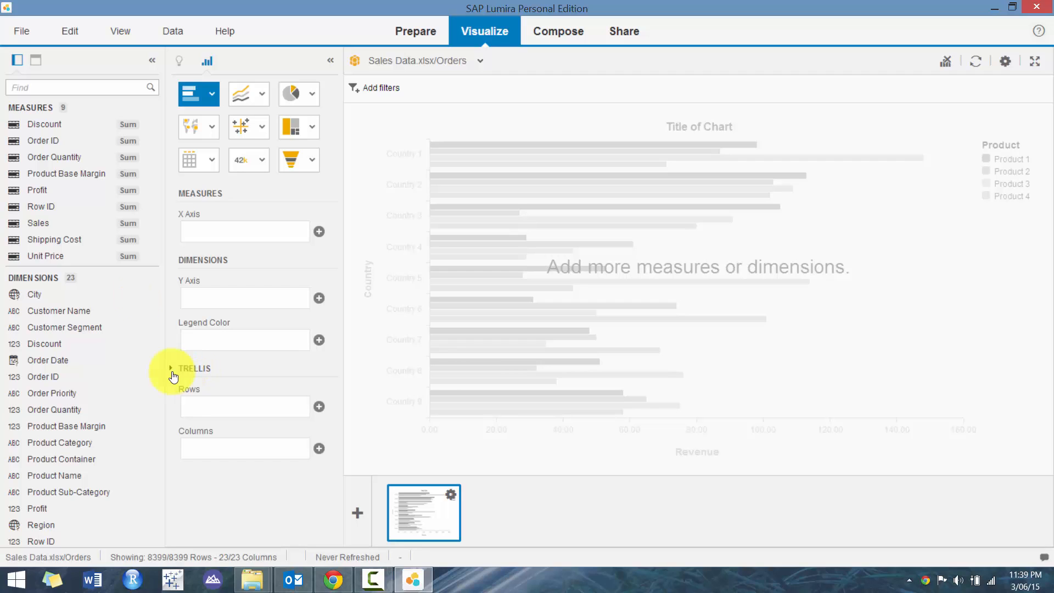
left_click(172, 376)
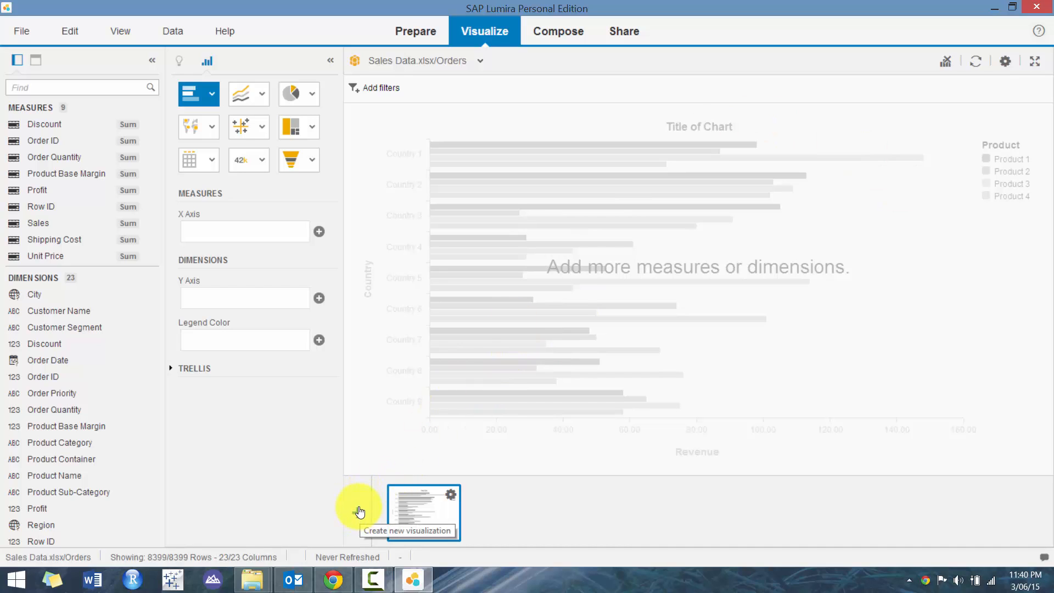
left_click(379, 62)
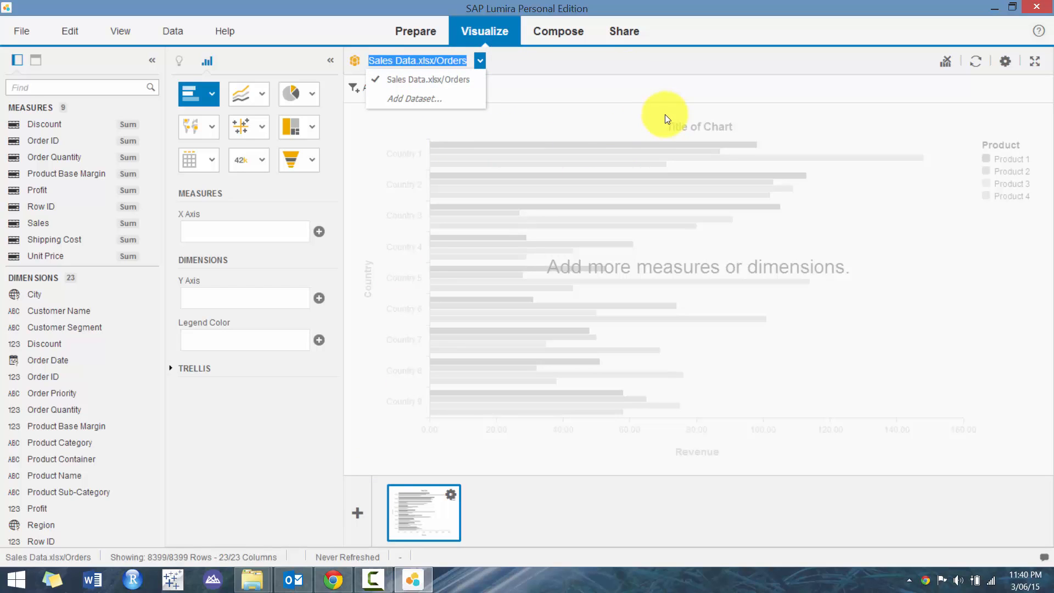
left_click(680, 101)
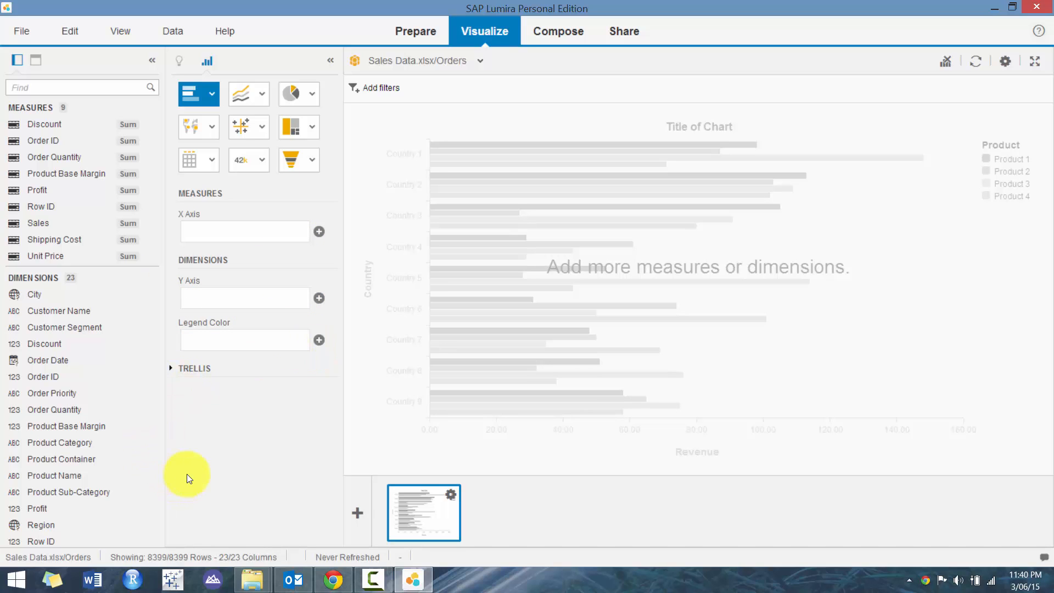
Step: Build a bar chart with Region on the Y axis and Sales on the X axis
left_click(48, 523)
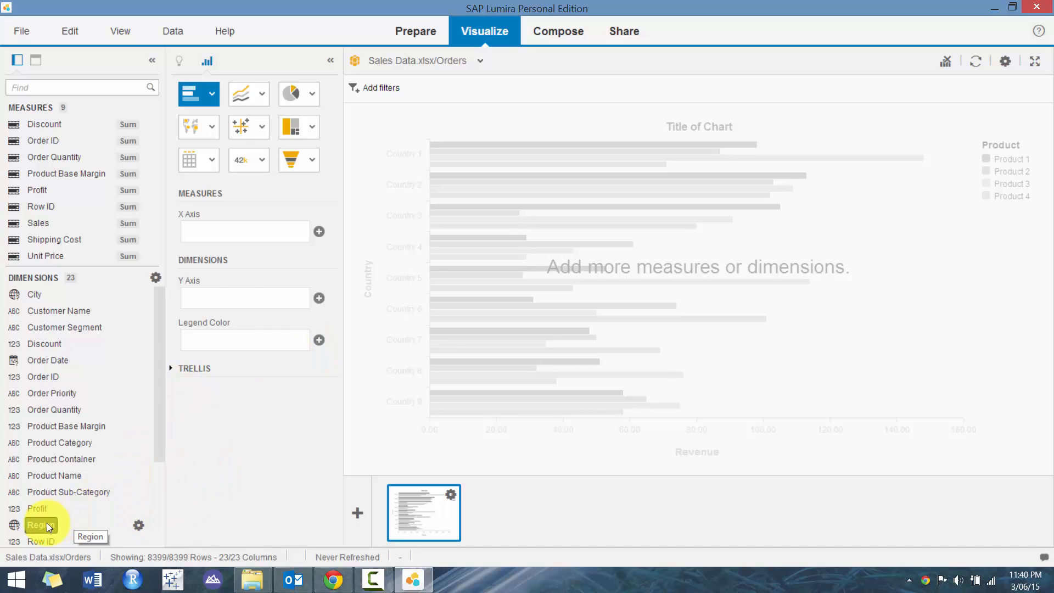
left_click(318, 298)
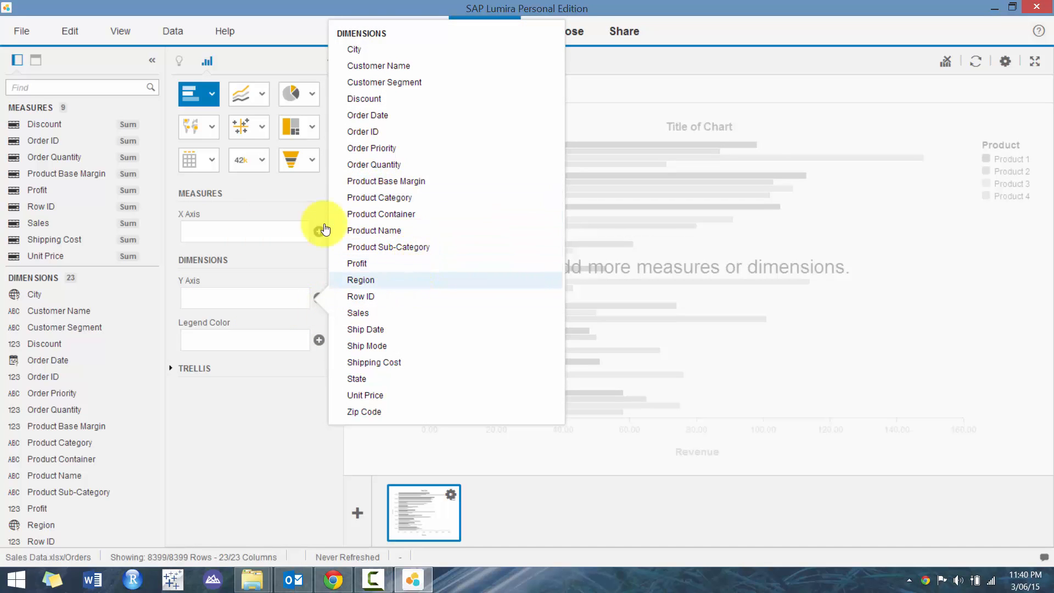
left_click(405, 279)
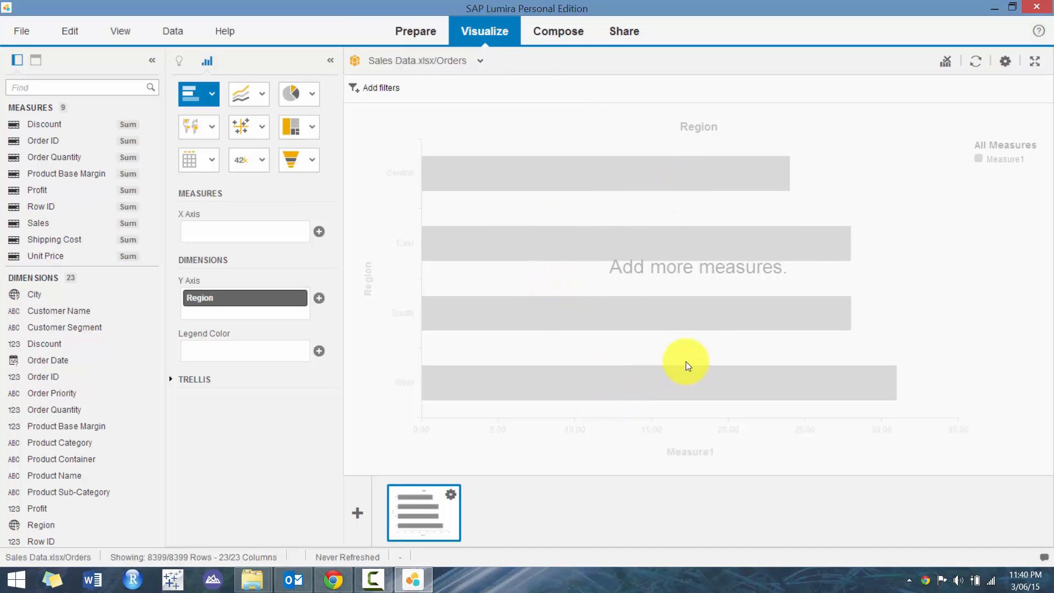
left_click(318, 232)
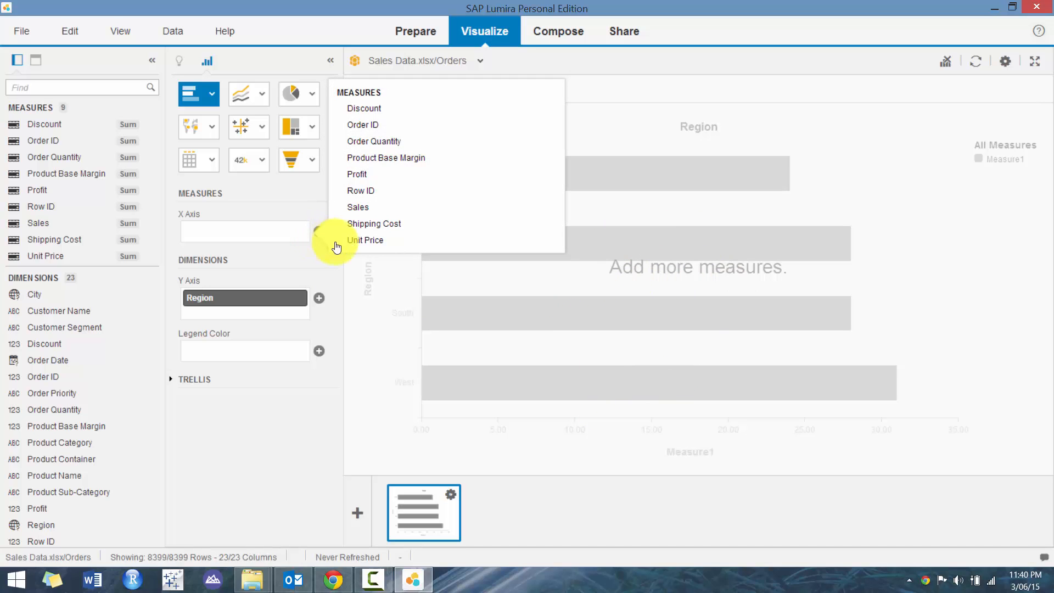
left_click(357, 207)
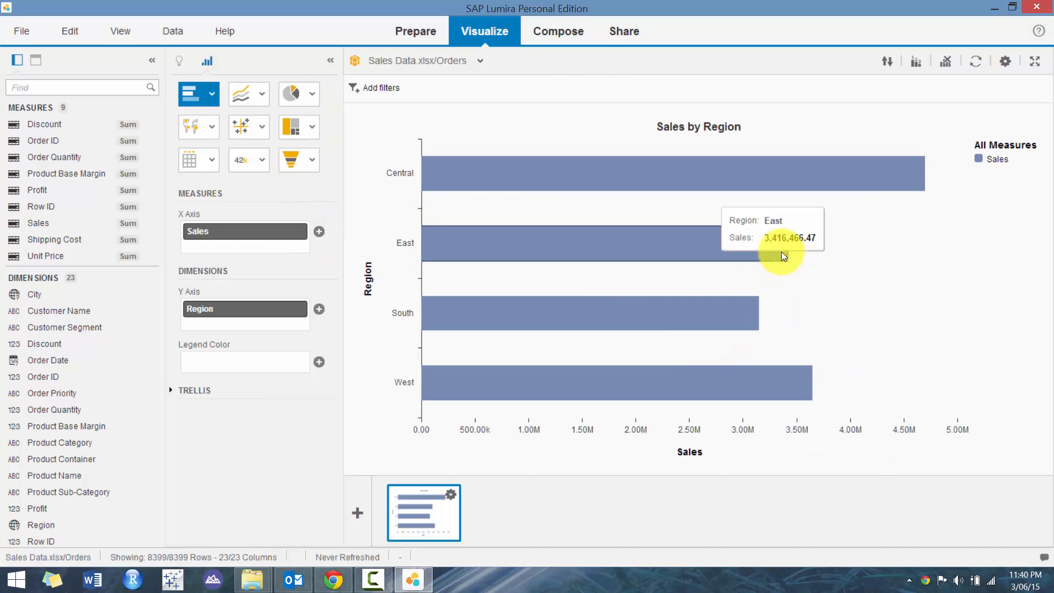
Step: Sort the region bars by Sales in descending order and show data labels on the chart
left_click(887, 61)
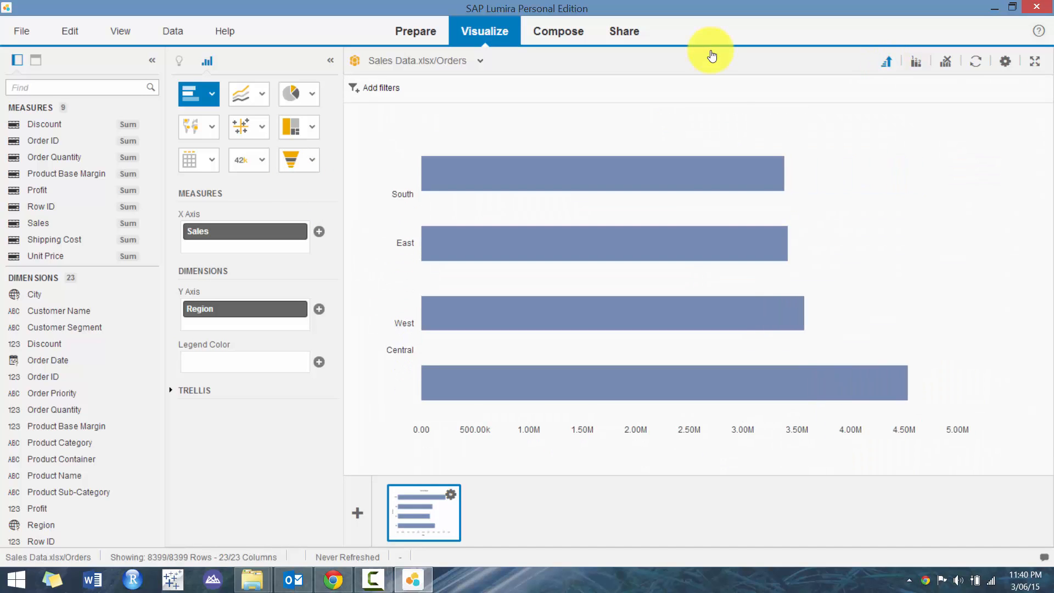
left_click(886, 60)
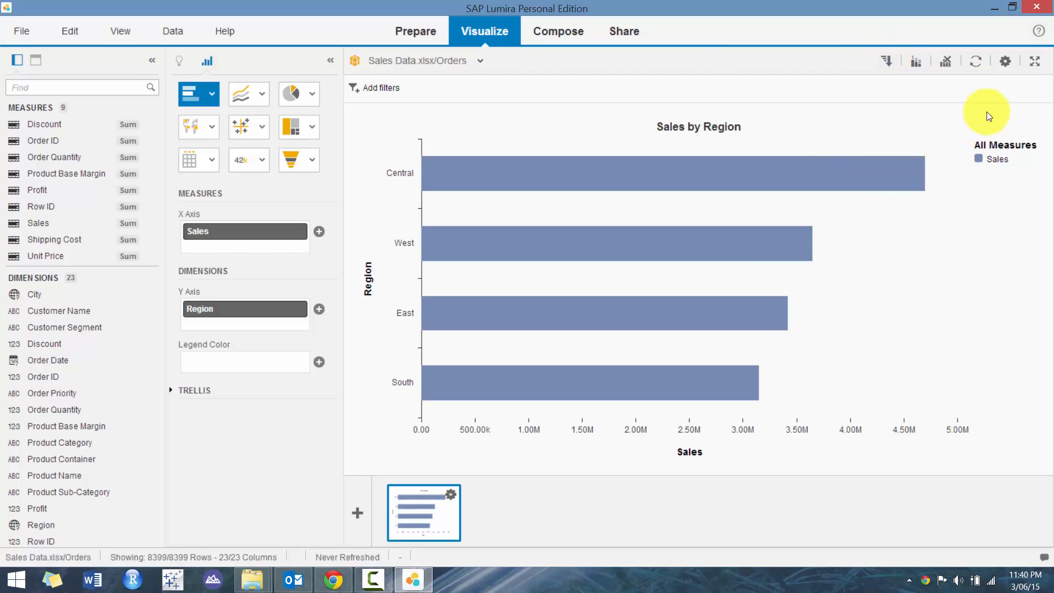
left_click(1005, 62)
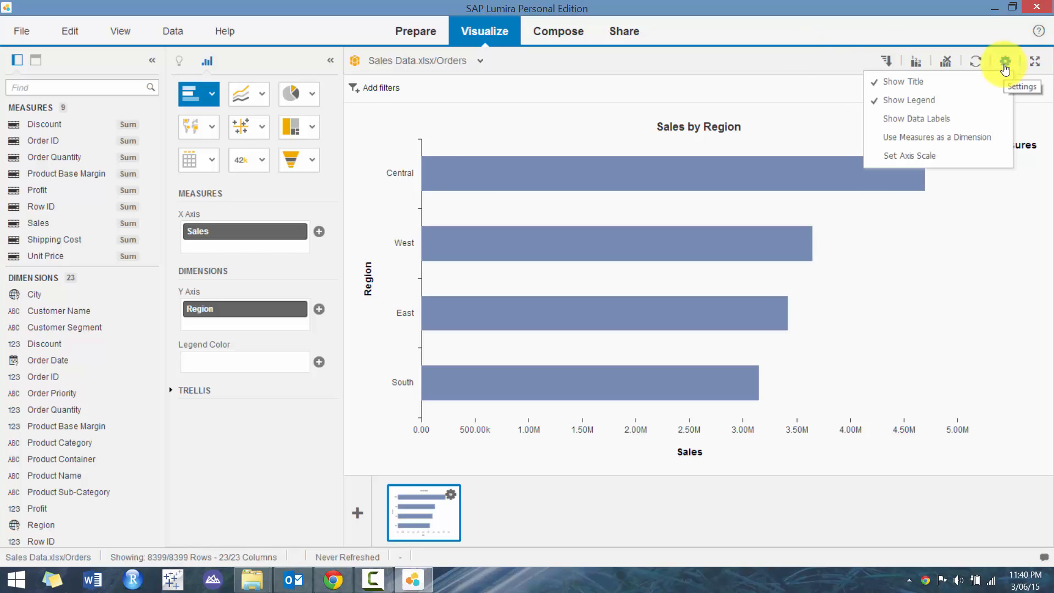
left_click(943, 120)
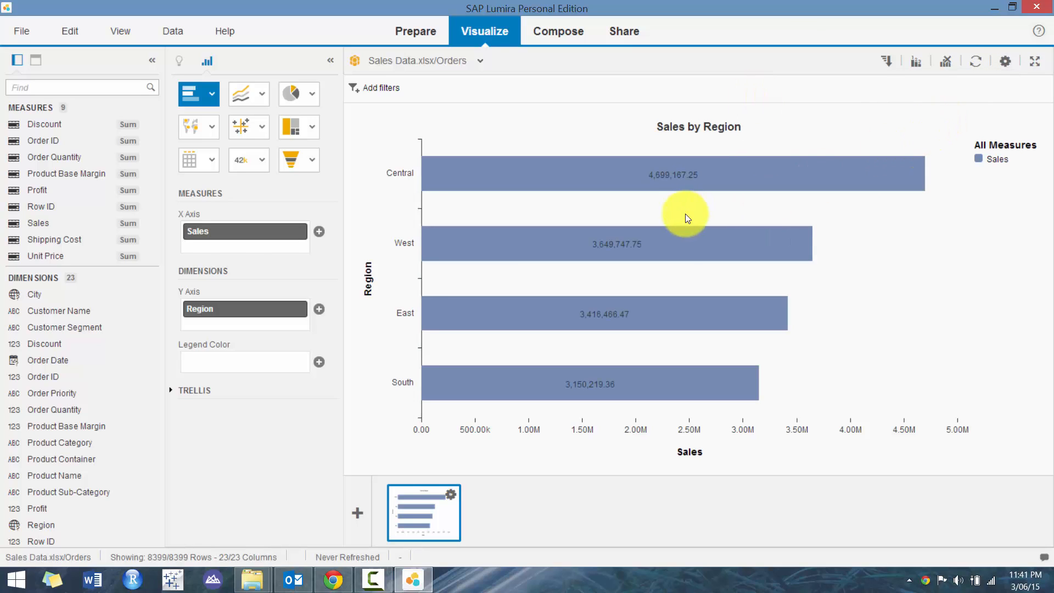
Step: Examine the chart's display options and X axis range settings without changing them
right_click(679, 177)
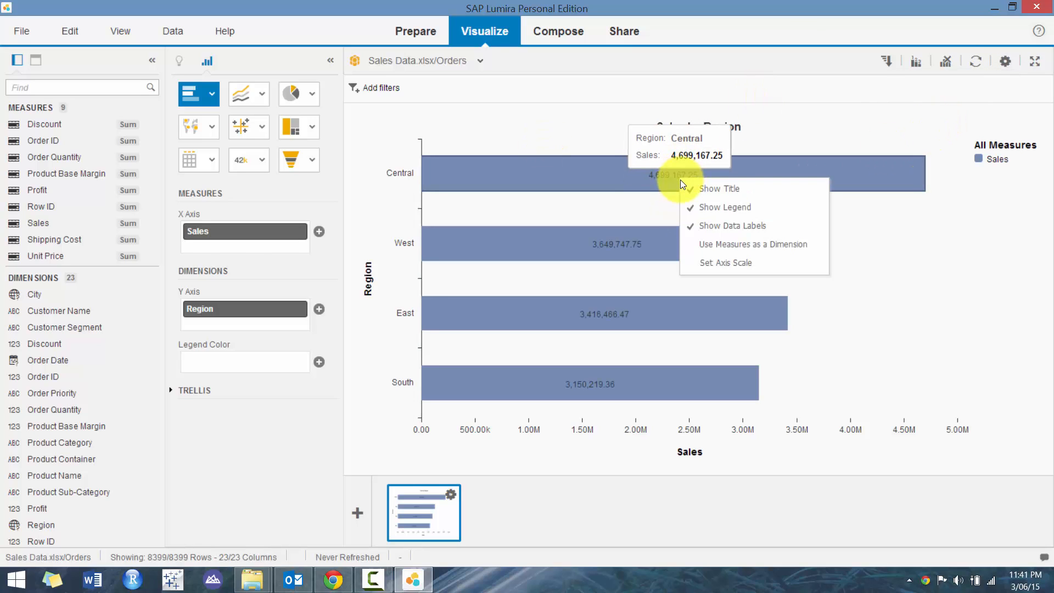
left_click(654, 107)
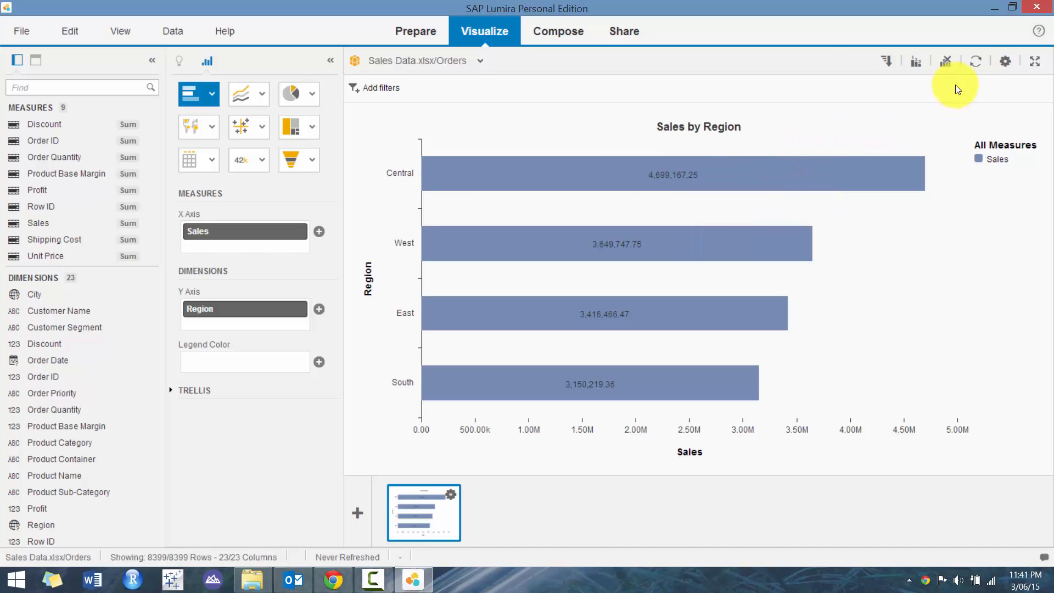
left_click(1012, 60)
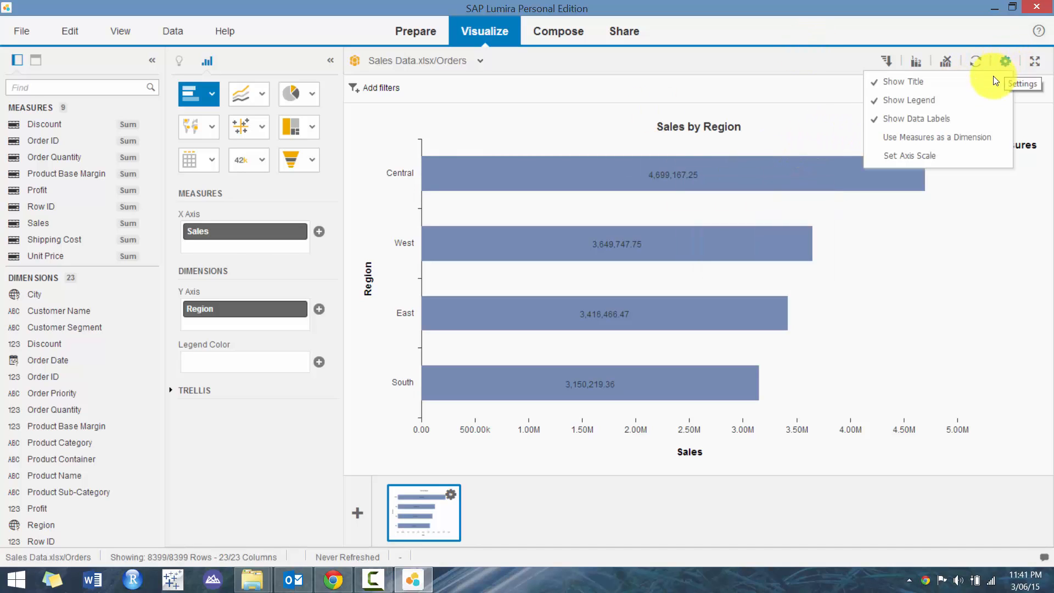
left_click(933, 156)
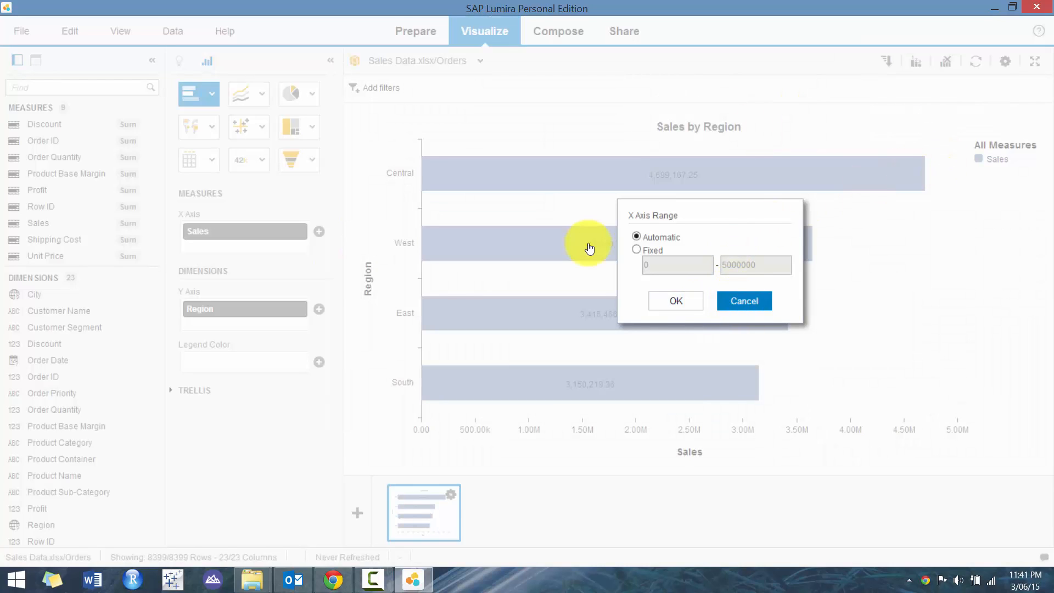
left_click(741, 302)
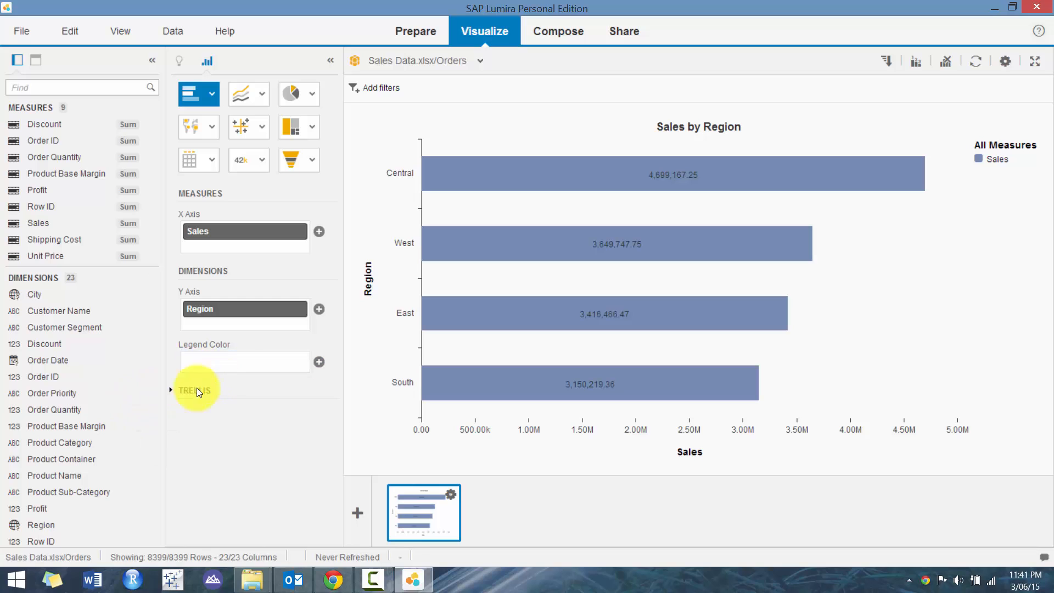
Step: Add Order Priority as the legend color and re-sort the bars by Sales in descending order
left_click(47, 393)
left_click_drag(47, 393, 202, 361)
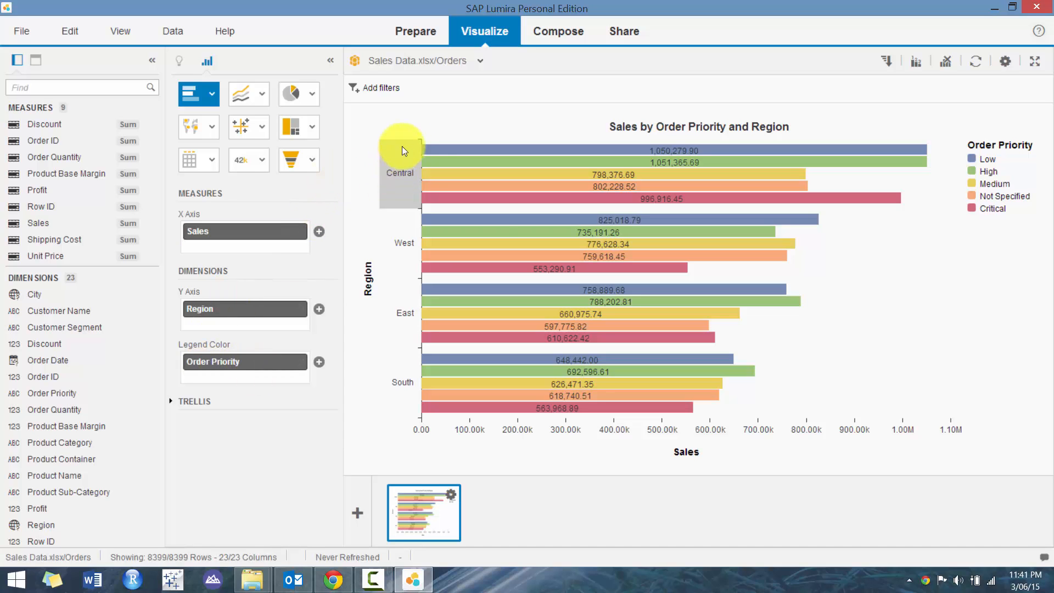
mouse_move(483, 178)
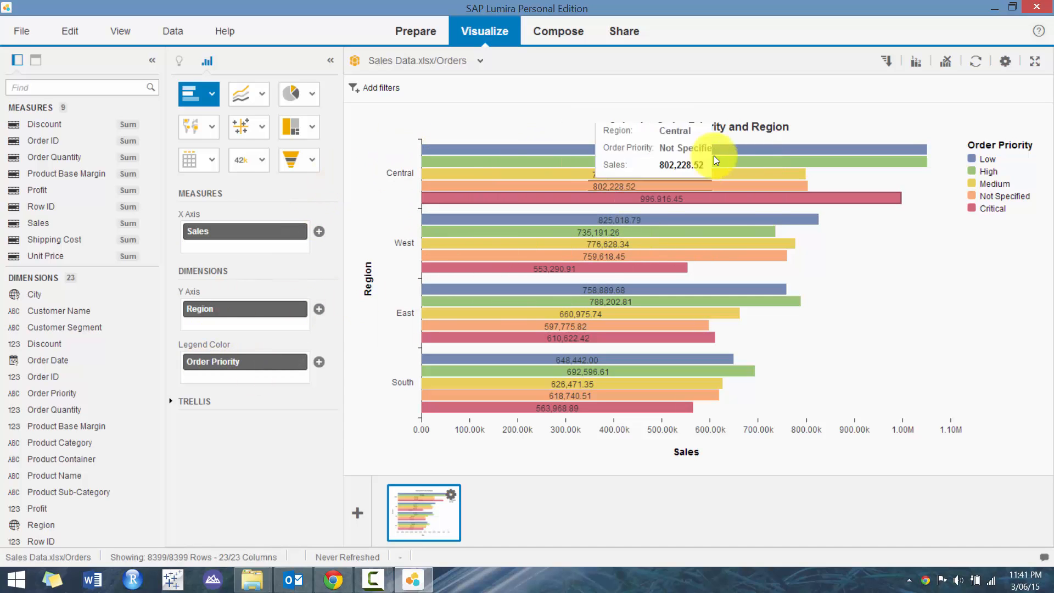
mouse_move(807, 204)
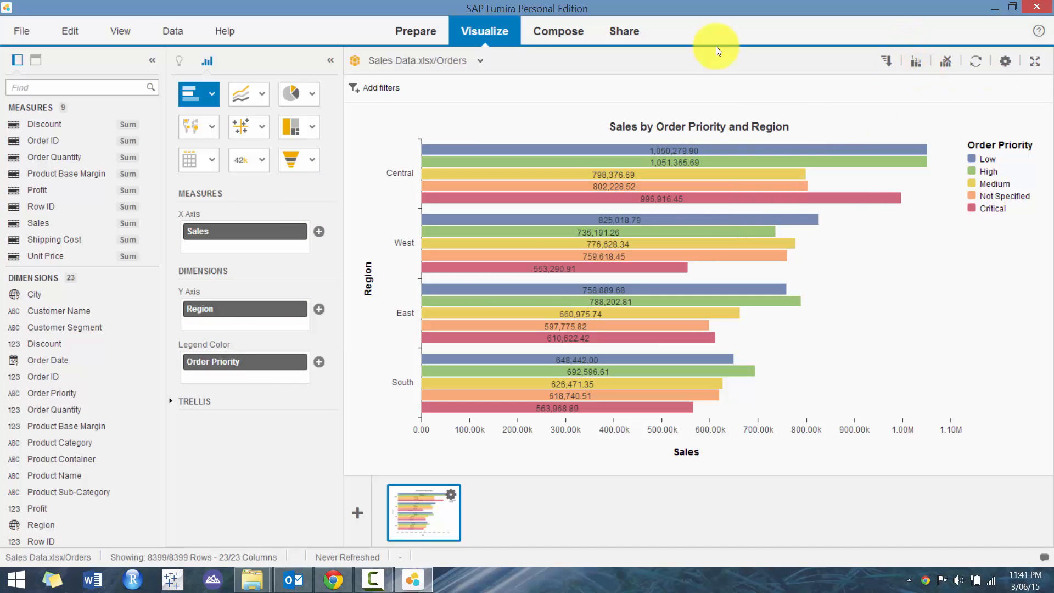
left_click(889, 65)
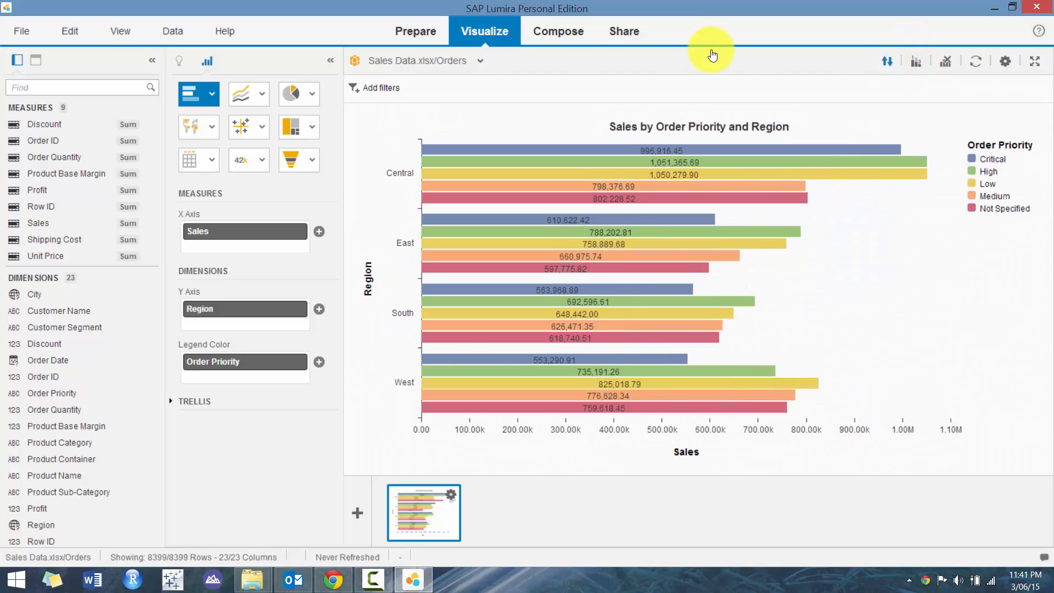
left_click(880, 71)
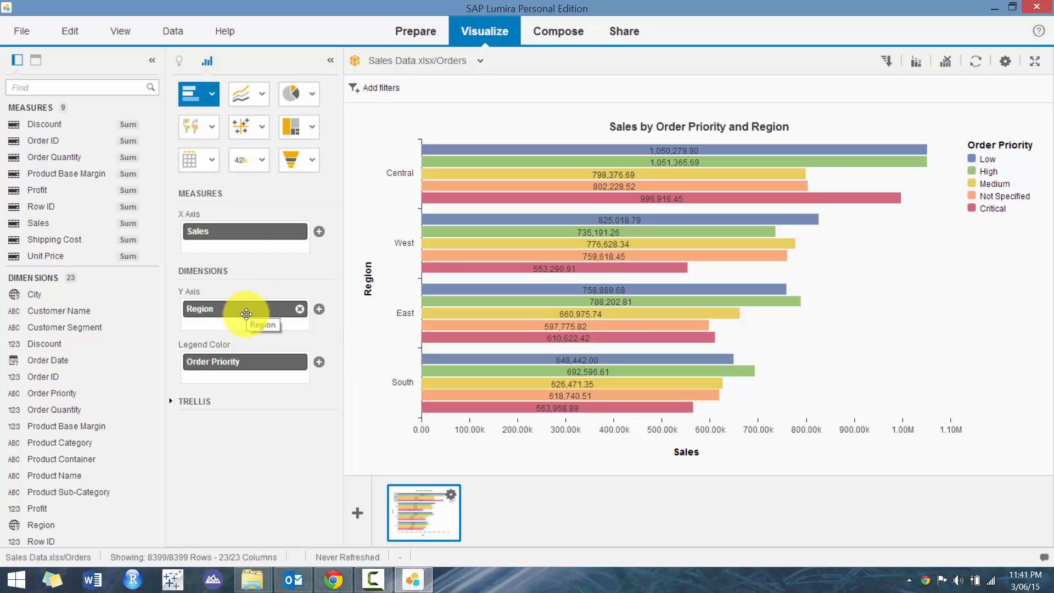
Step: Change the bar chart to a Column Chart and hide its data labels
left_click(213, 101)
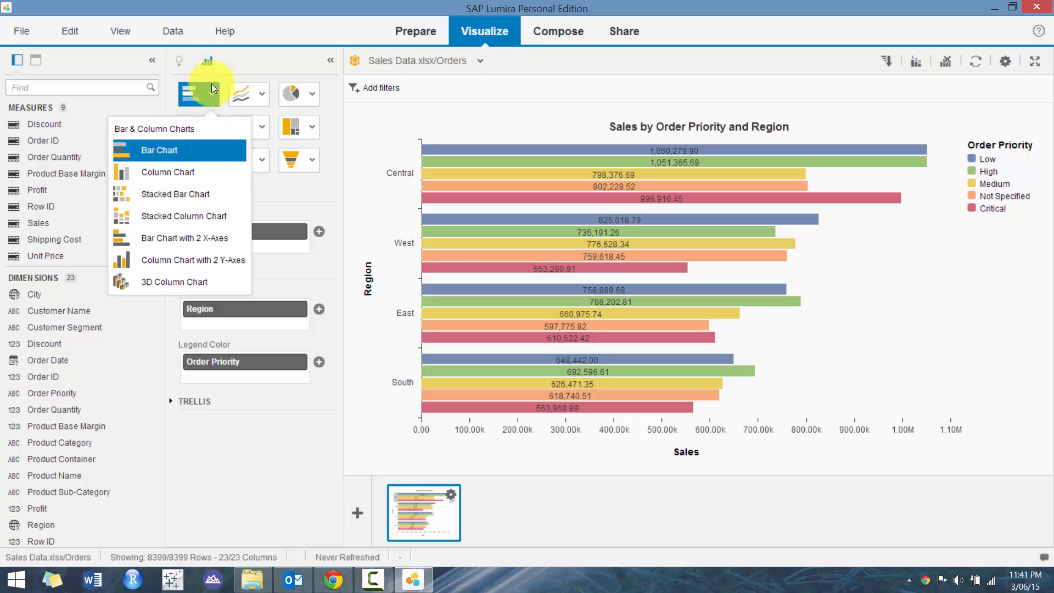
left_click(152, 143)
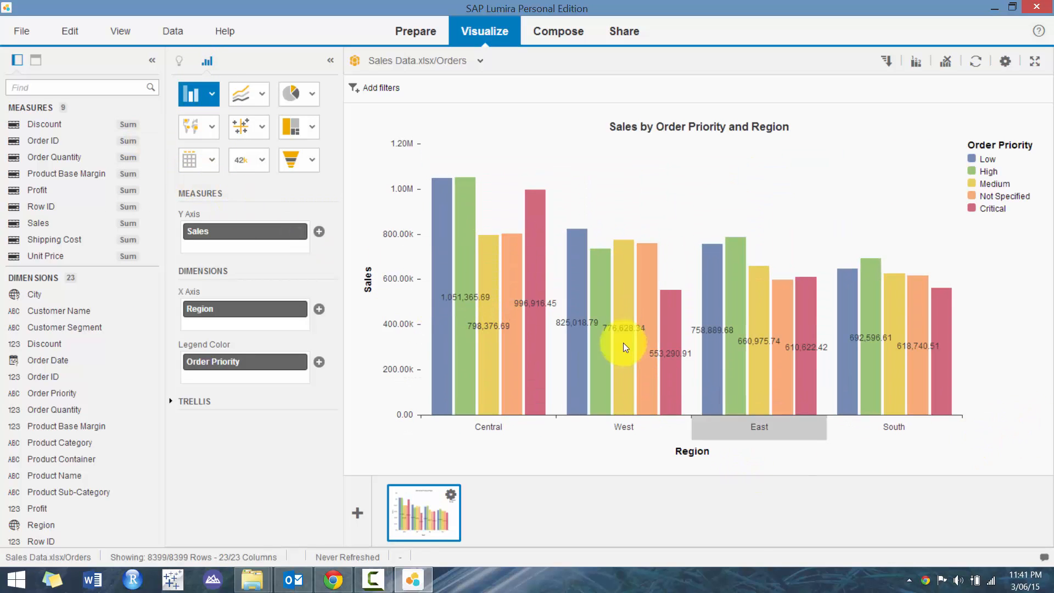
left_click(1004, 61)
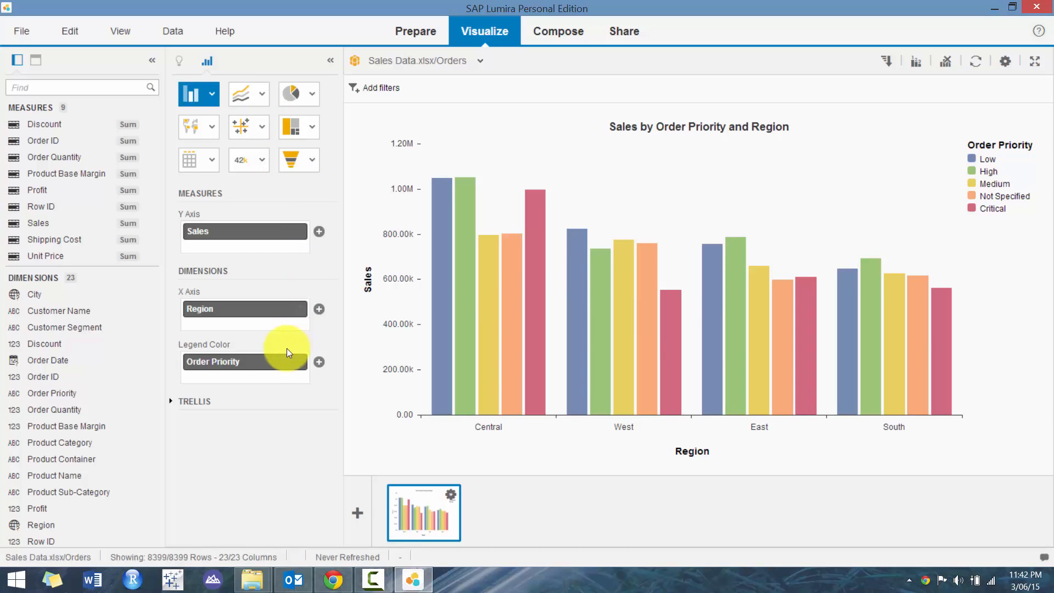
Step: Try Order Priority as the trellis rows instead of the legend color, and move it back to the legend color
left_click(171, 406)
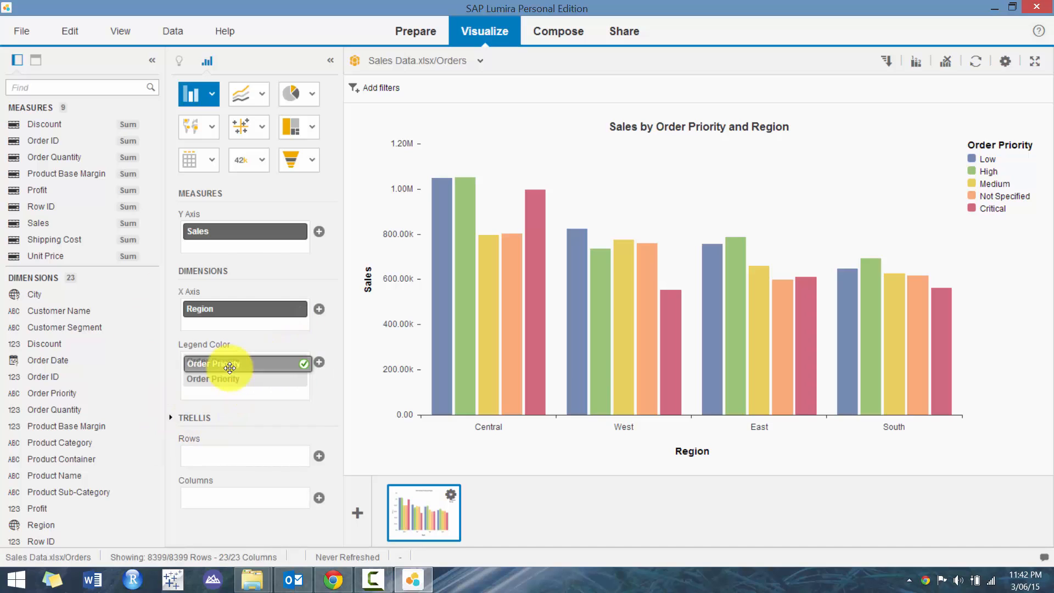
left_click_drag(229, 365, 228, 452)
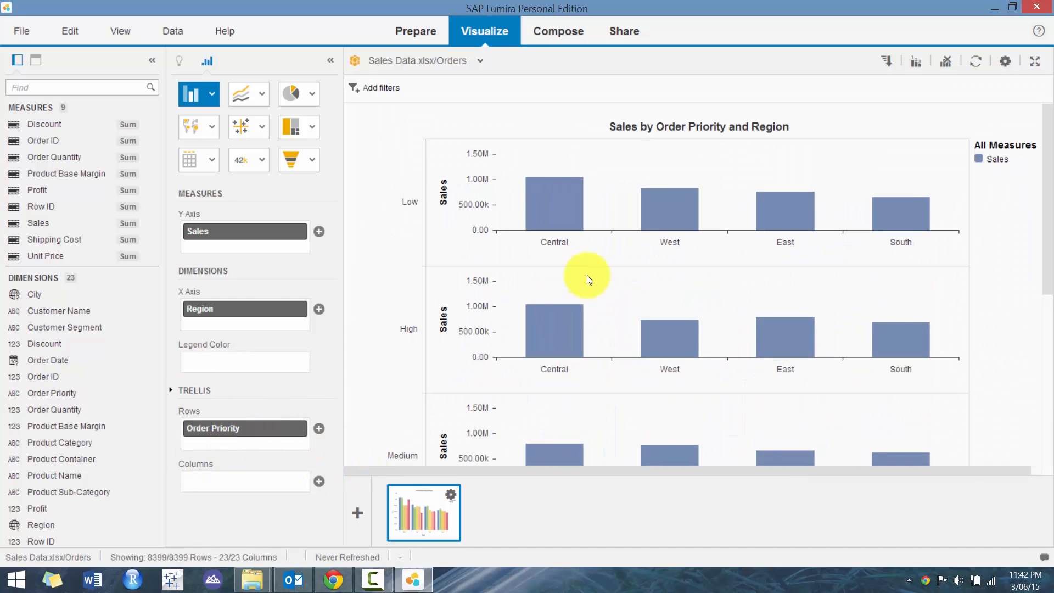
left_click_drag(1047, 235, 1028, 214)
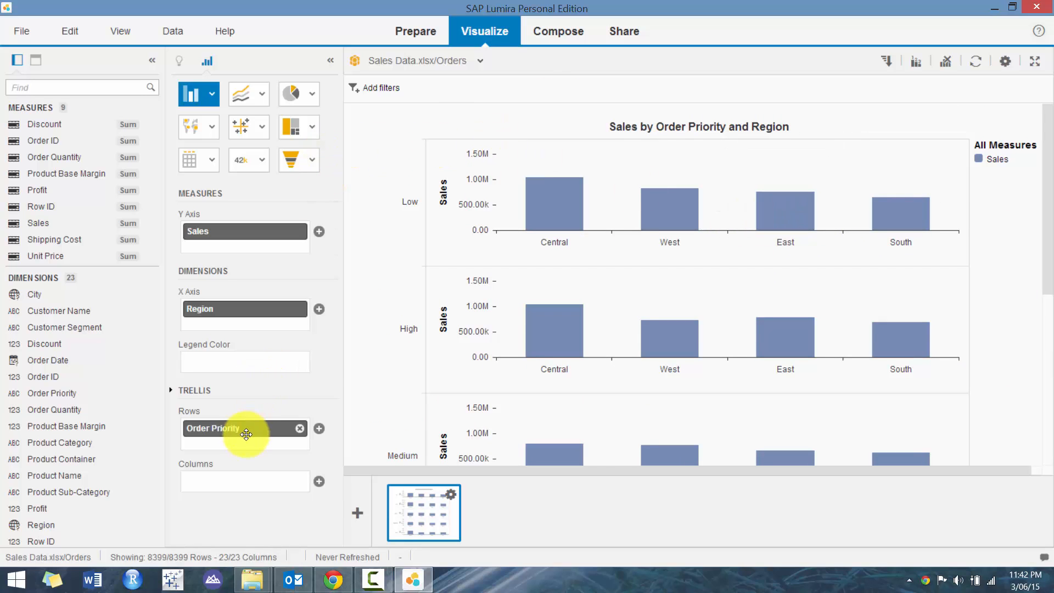
left_click_drag(246, 434, 242, 360)
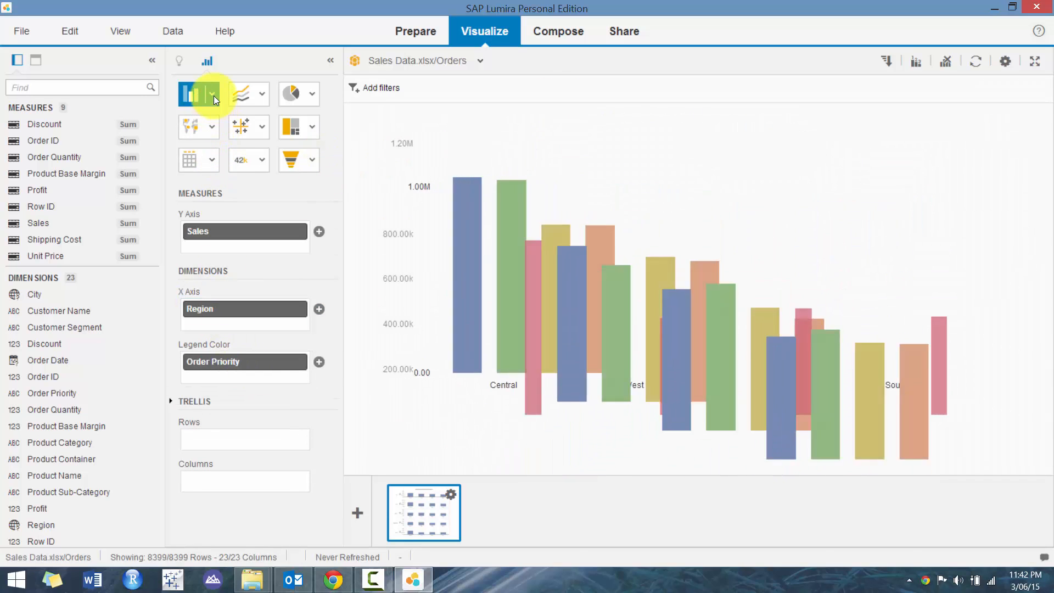
Step: Change the visualization to a Stacked Bar Chart of Sales by Region and Order Priority
left_click(213, 96)
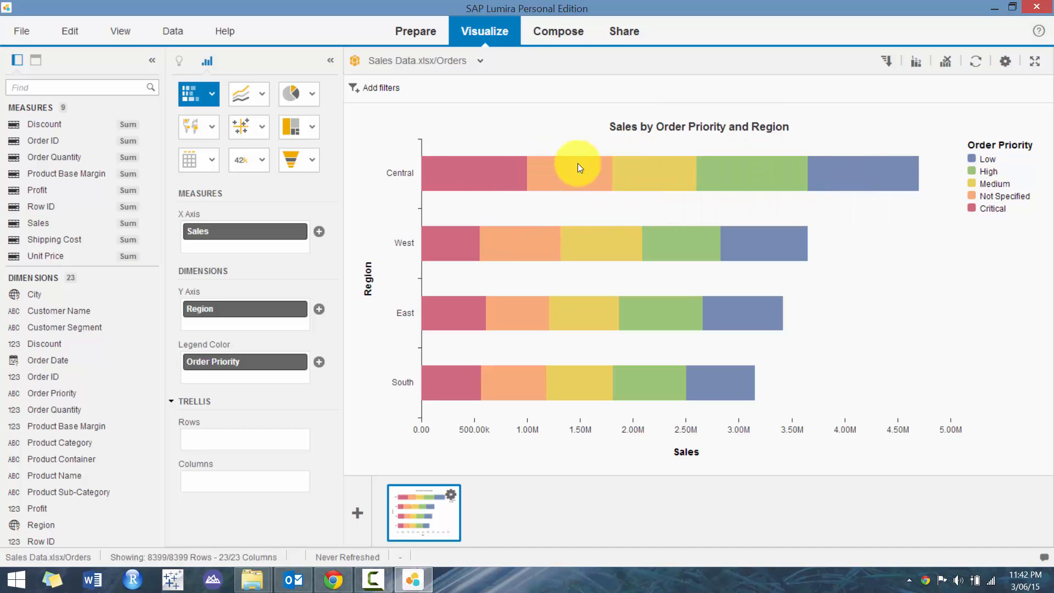
mouse_move(499, 168)
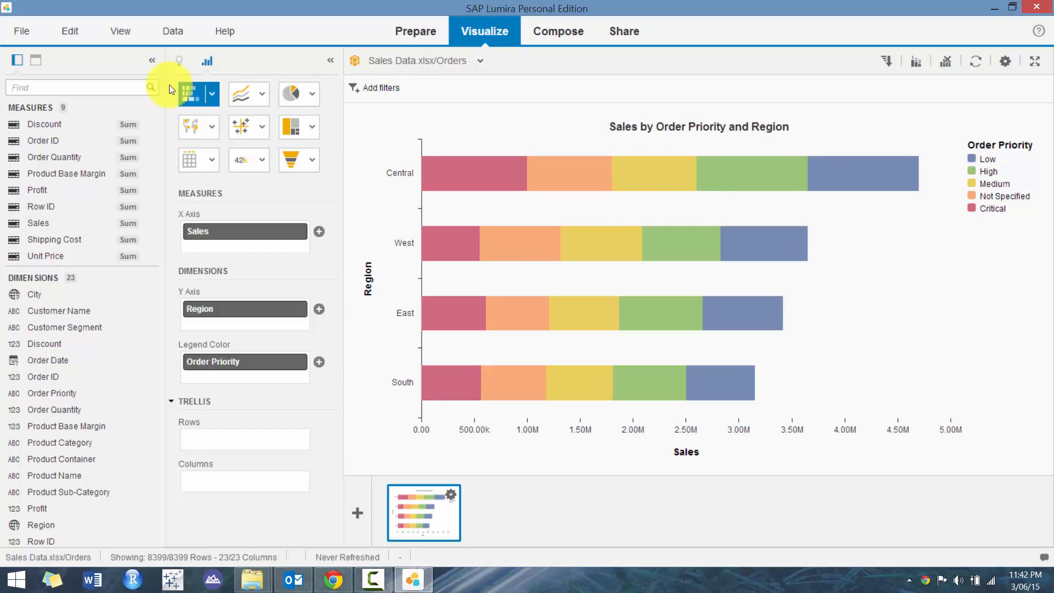
Step: Try a Stacked Column Chart, and switch to a Bar Chart with 2 X-Axes using Profit as the second X-axis measure
left_click(212, 94)
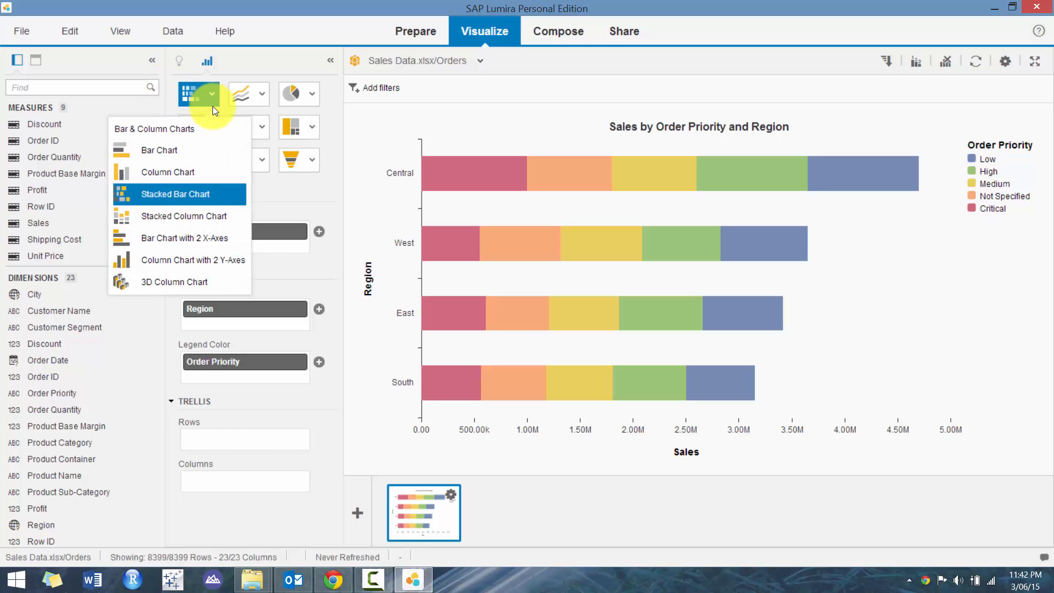
left_click(204, 217)
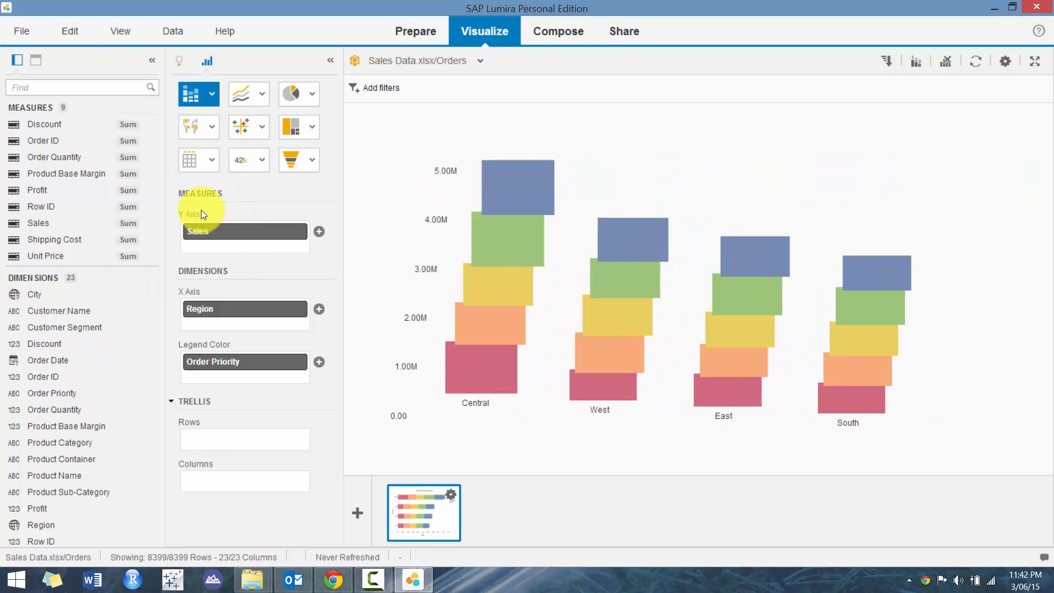
left_click(212, 94)
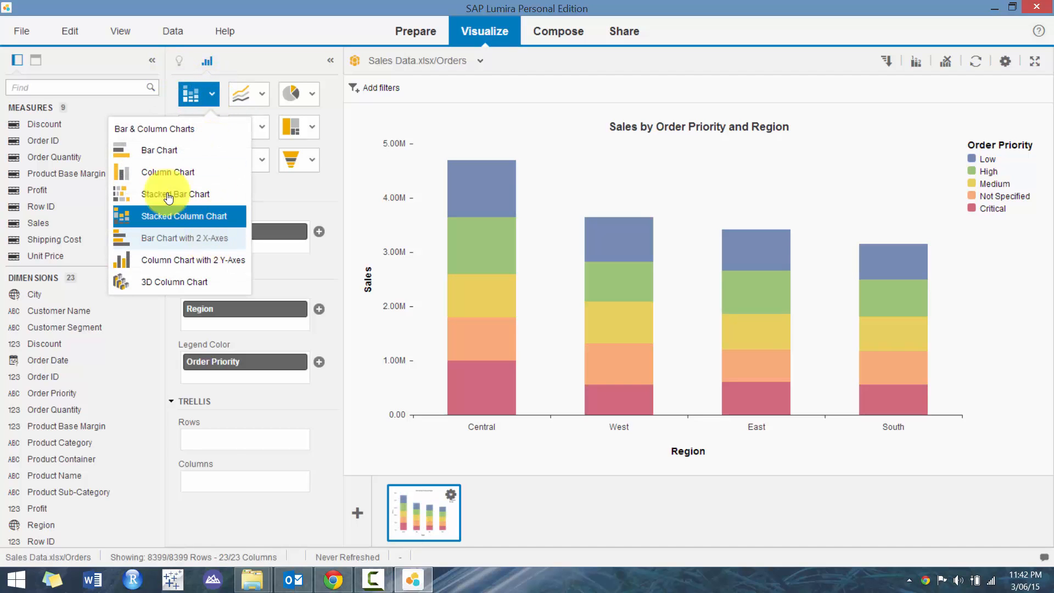
left_click(208, 244)
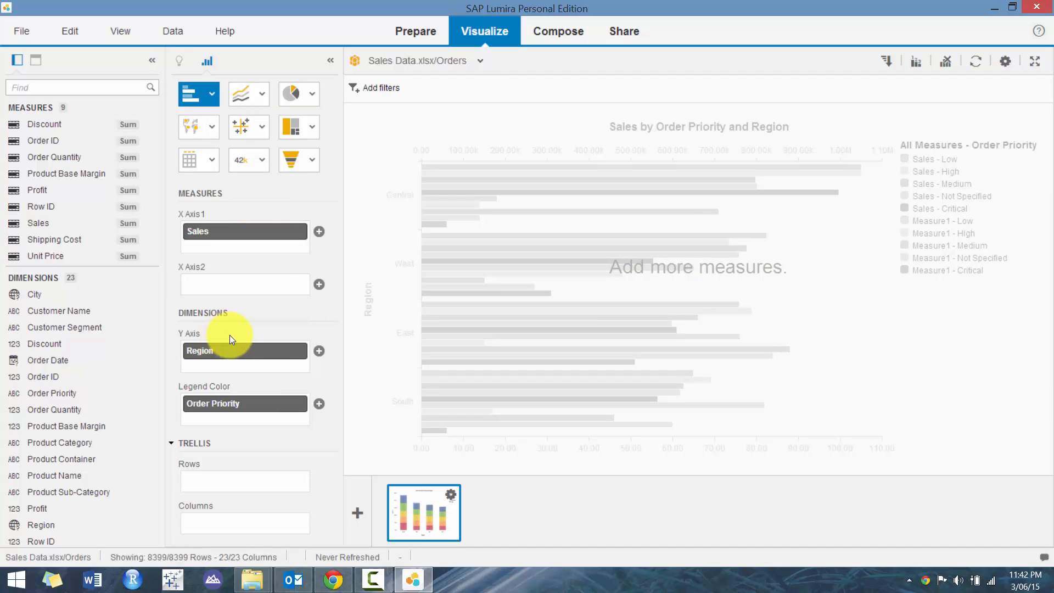
left_click(319, 285)
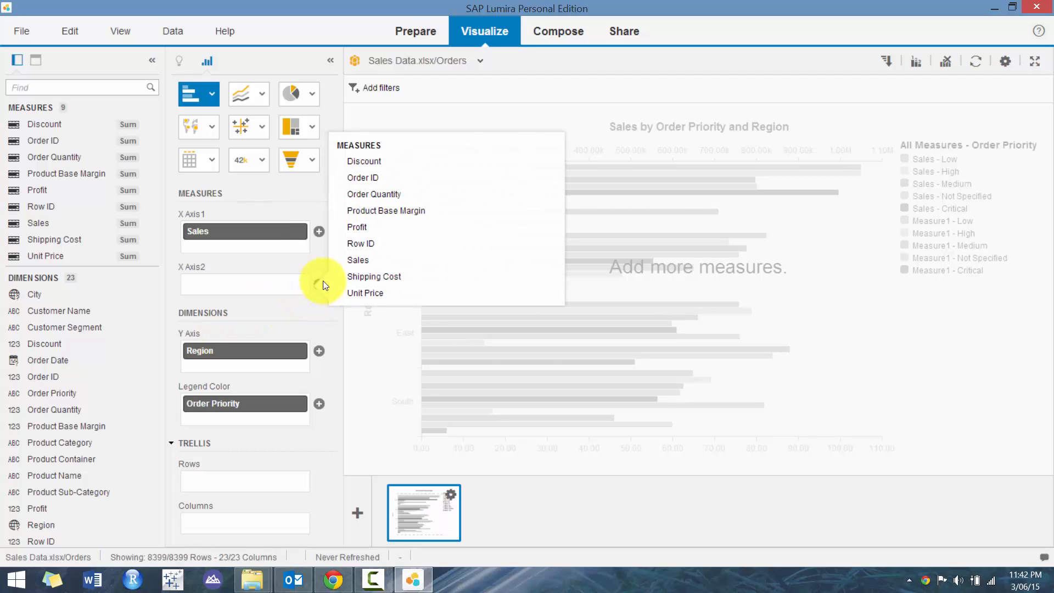
left_click(381, 233)
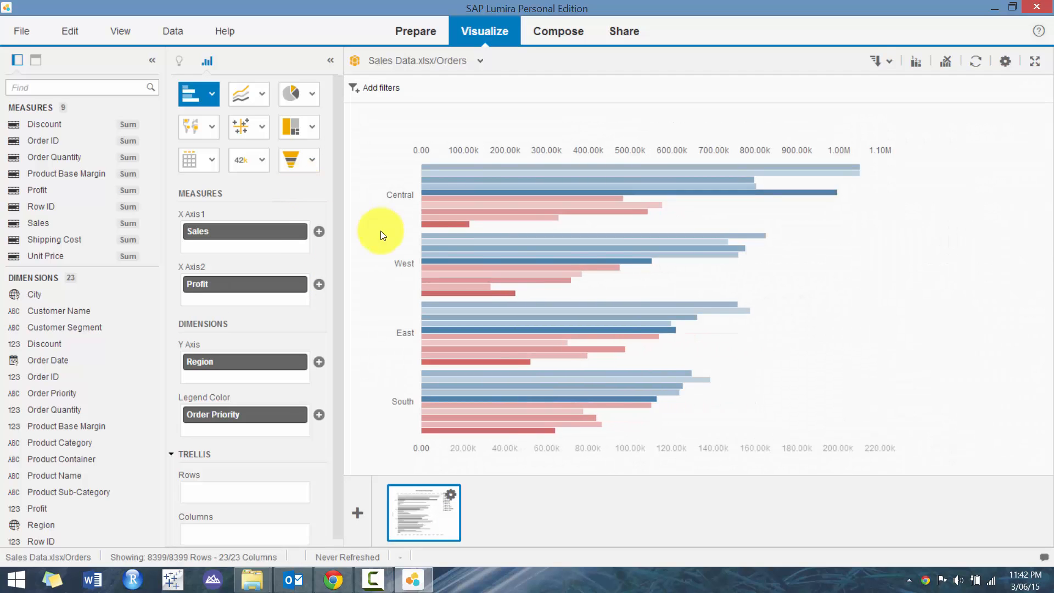
mouse_move(535, 212)
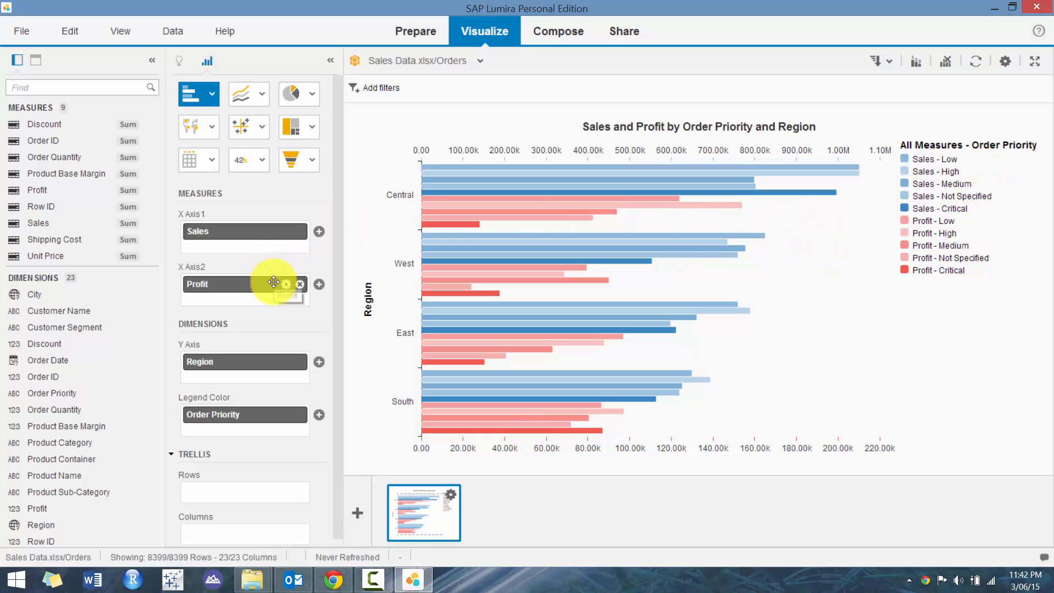
Step: Try Profit beside Sales on the first X axis with Shipping Cost on the second, and restore Profit as the second X-axis measure
mouse_move(250, 270)
left_mouse_down()
mouse_move(252, 243)
mouse_move(242, 299)
mouse_move(247, 268)
mouse_move(282, 296)
mouse_move(257, 251)
left_mouse_up()
left_click(319, 303)
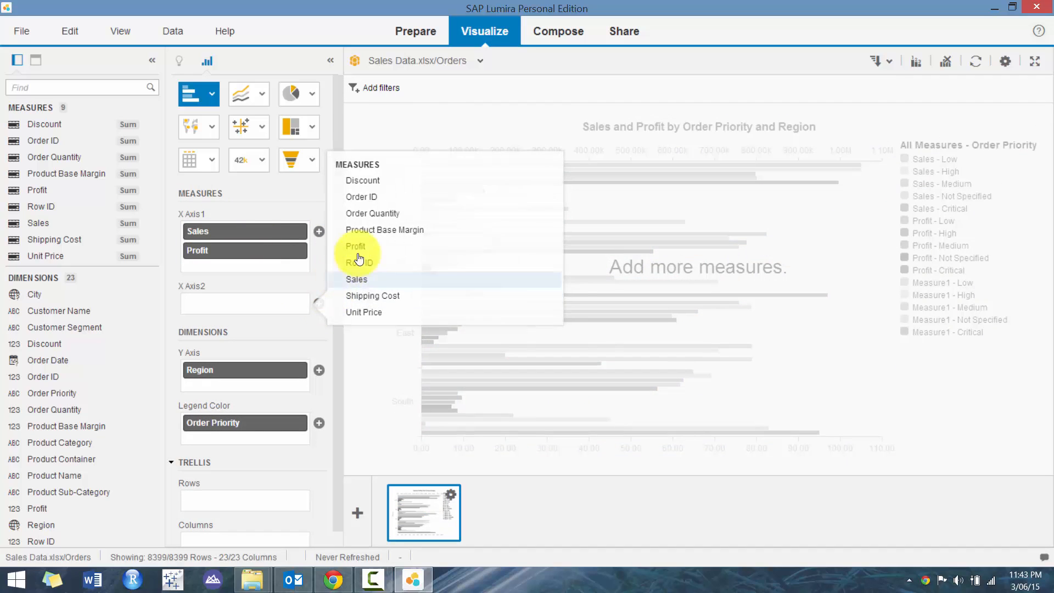
left_click(383, 296)
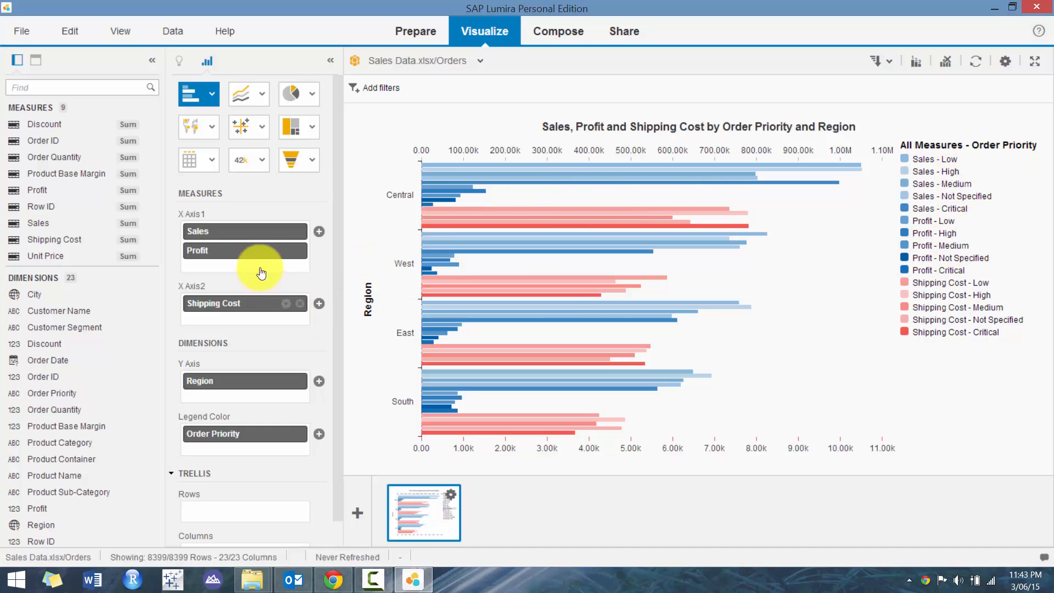
left_click_drag(250, 251, 133, 217)
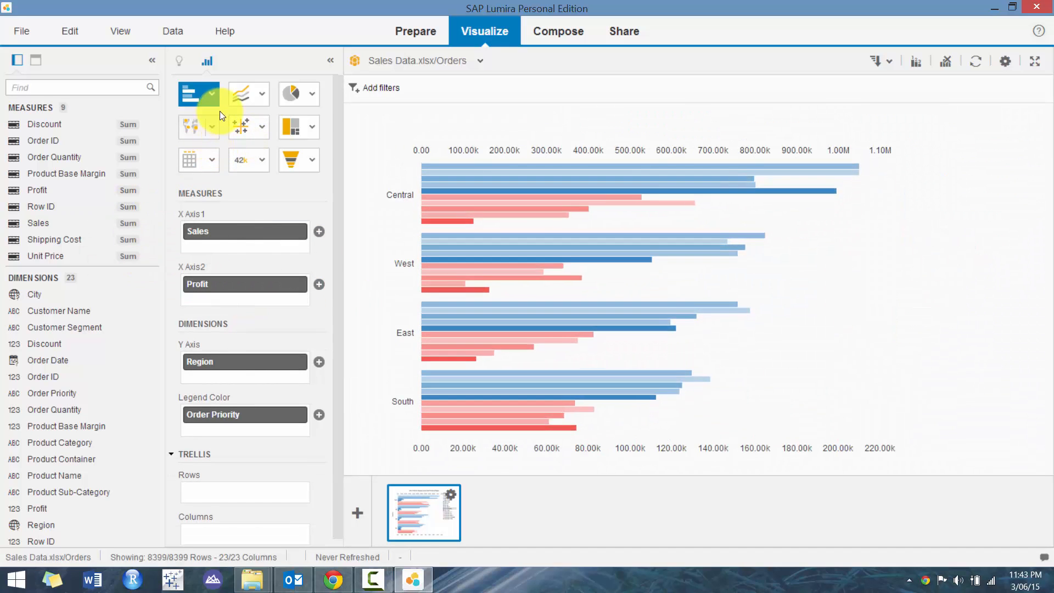
Step: Change the visualization to a Column Chart with 2 Y-Axes comparing Sales and Profit by Region
left_click(212, 99)
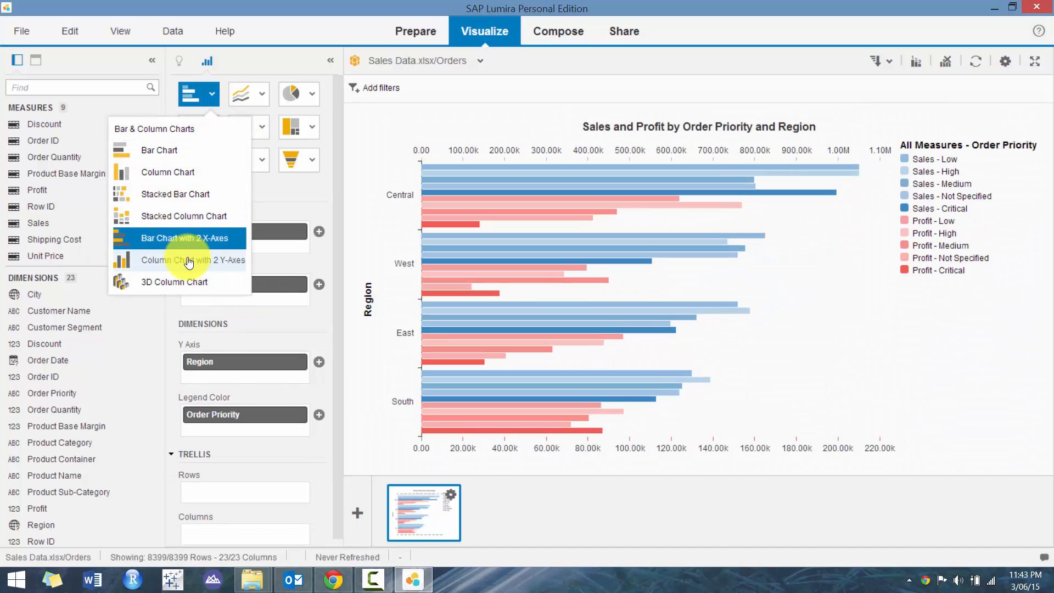
left_click(192, 264)
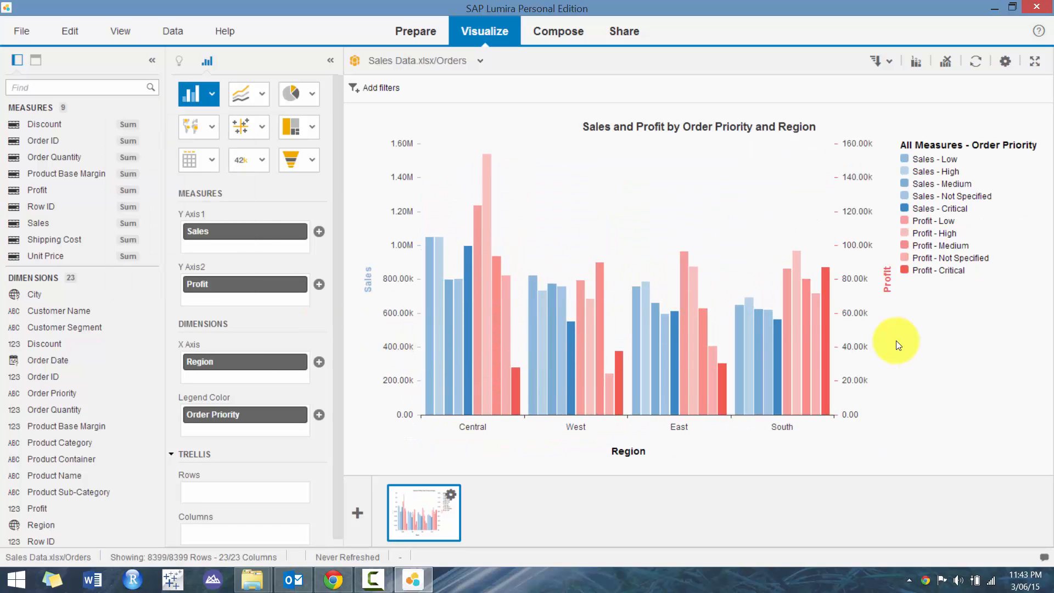
Step: Change the visualization to a 3D Column Chart and remove Profit from its measures
left_click(211, 93)
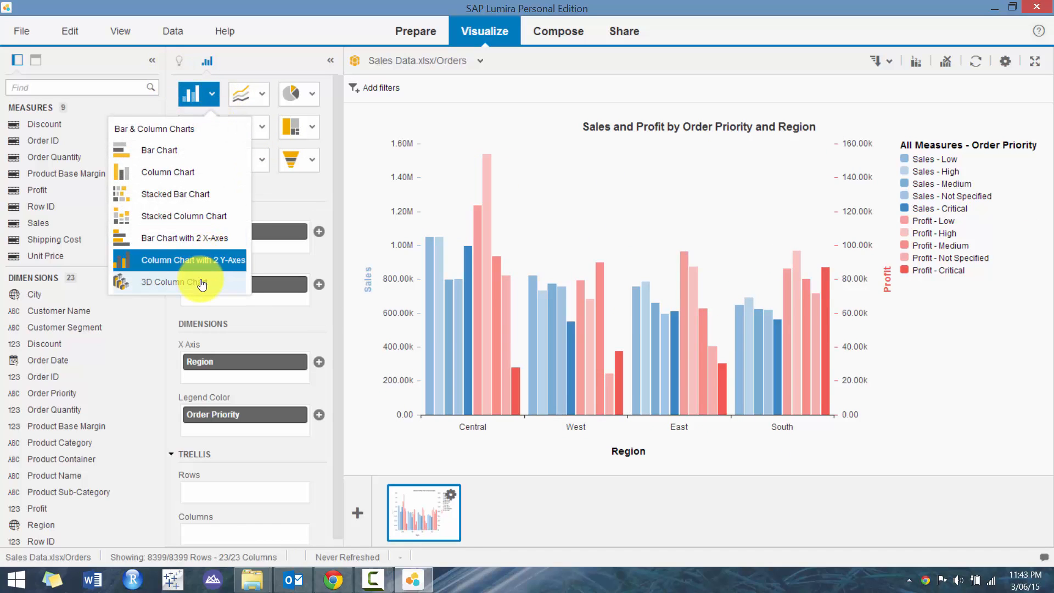
left_click(201, 282)
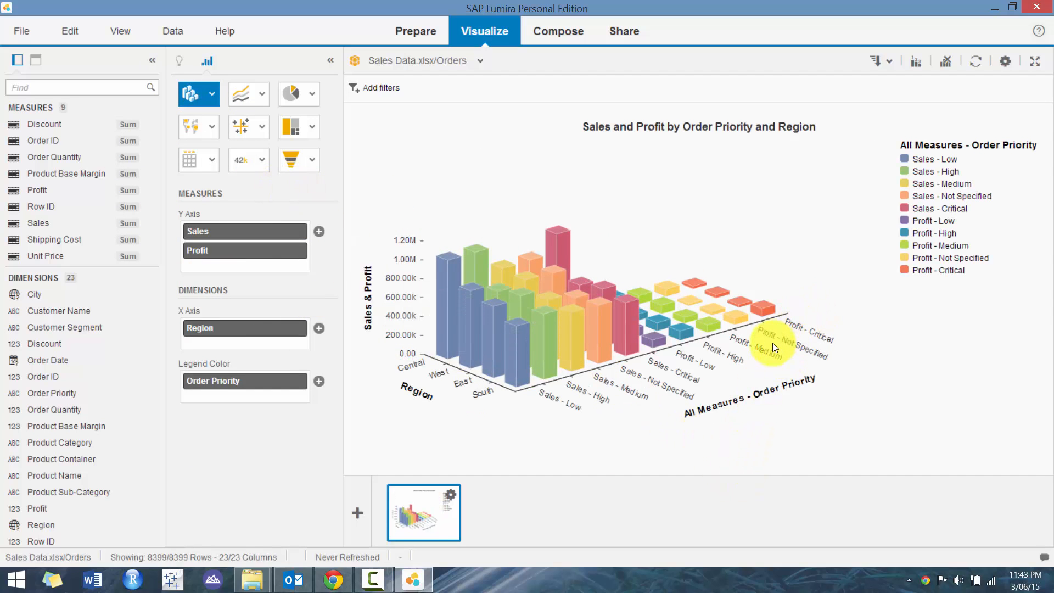
left_click_drag(252, 250, 73, 282)
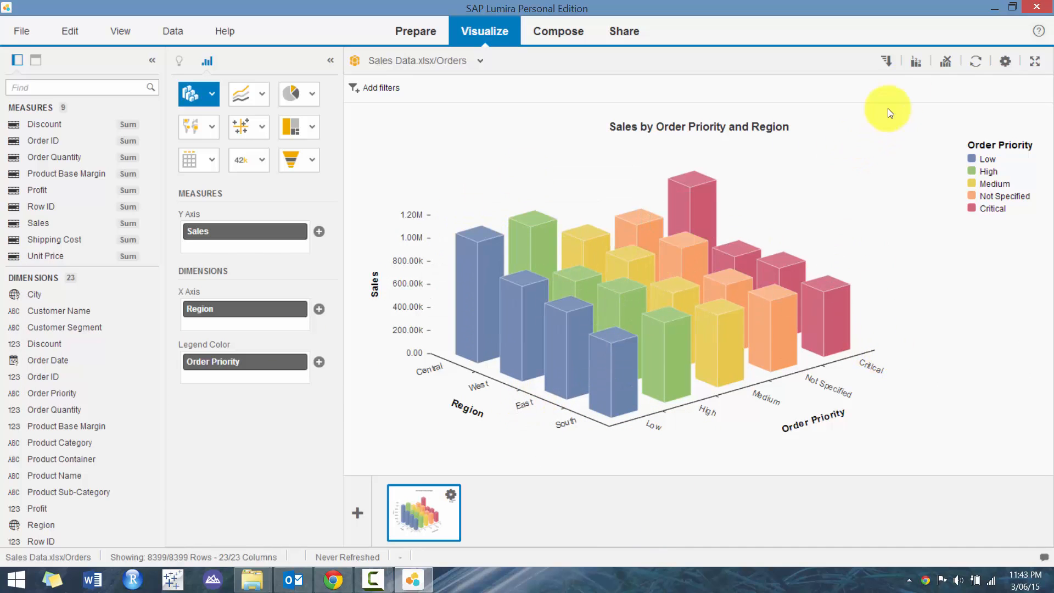
Step: Try the horizontal orientation for the 3D Column Chart and return it to vertical
left_click(1006, 60)
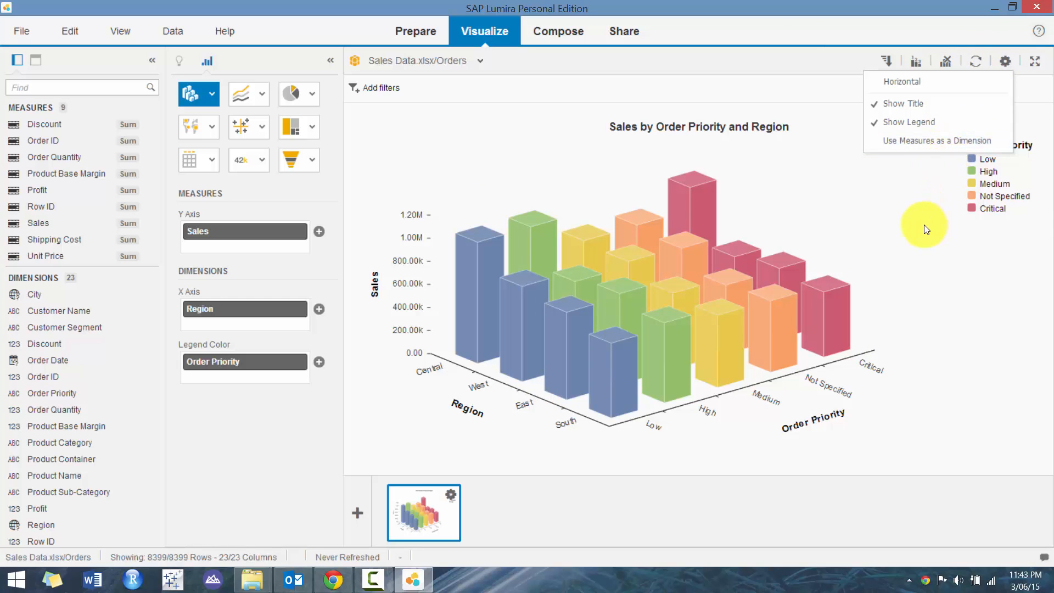
left_click(903, 84)
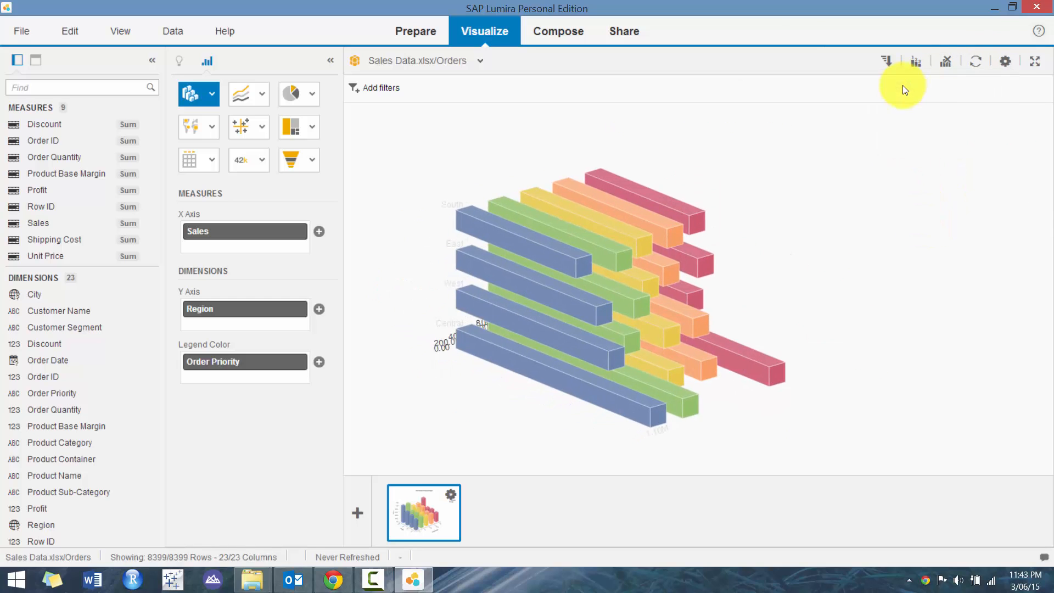
left_click(1007, 62)
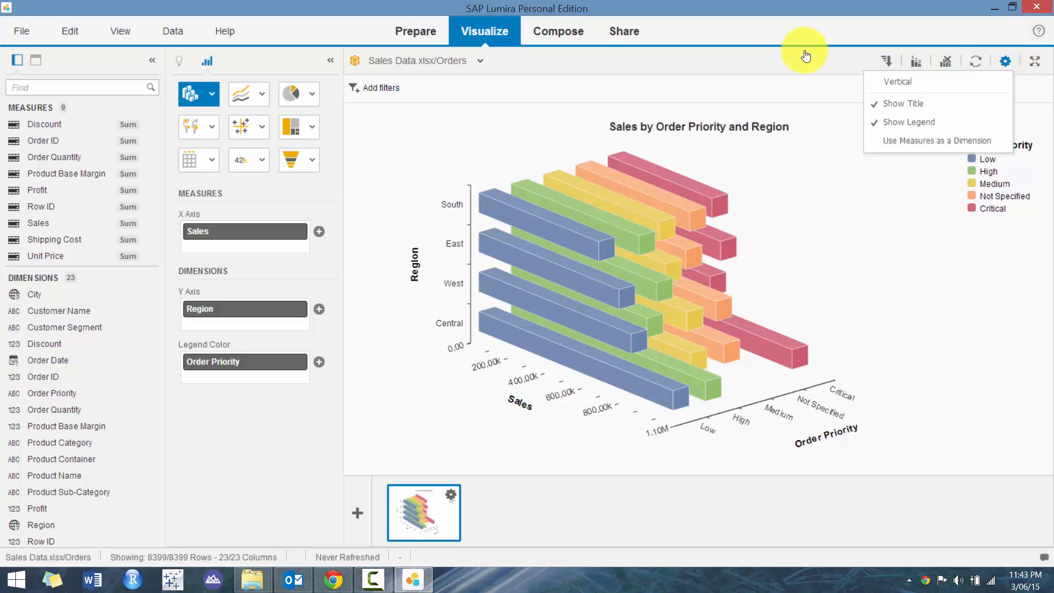
left_click(898, 81)
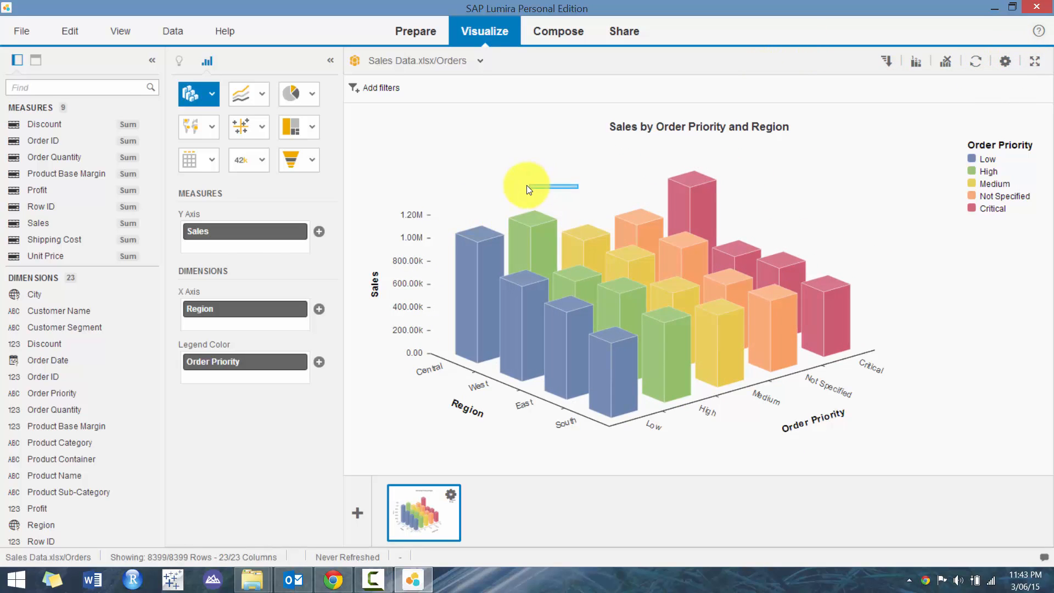
Step: Rotate the 3D Column Chart and examine the Sales details of individual columns
right_click(521, 187)
left_click(541, 197)
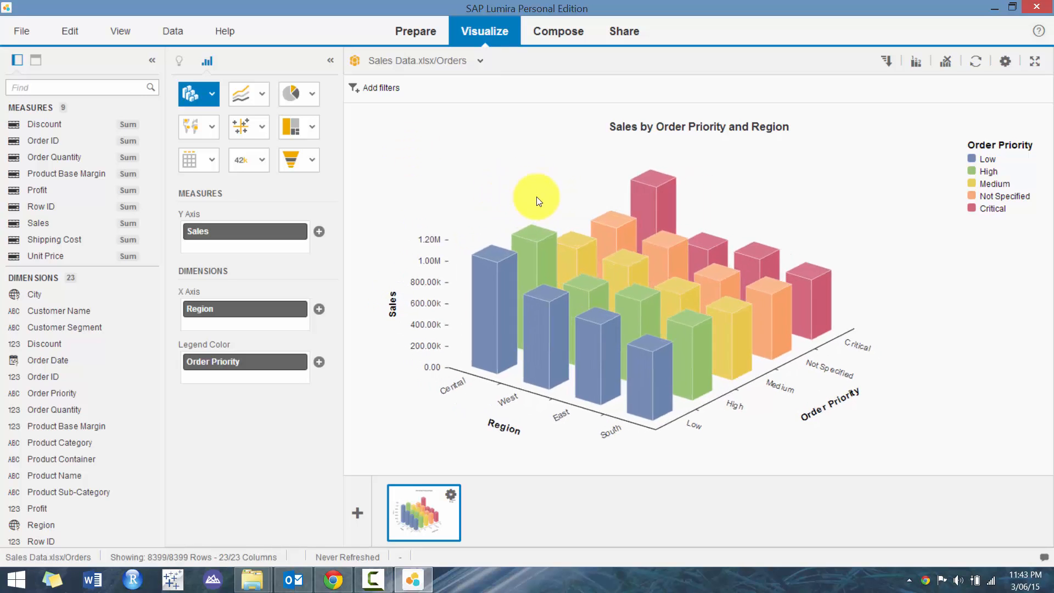
left_click_drag(717, 193, 509, 251)
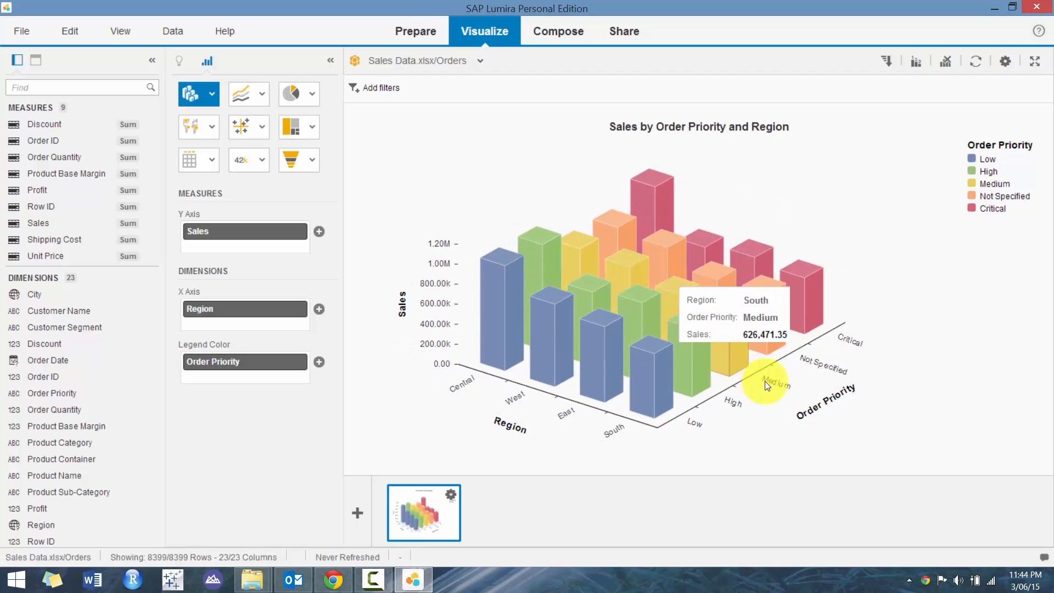
mouse_move(710, 279)
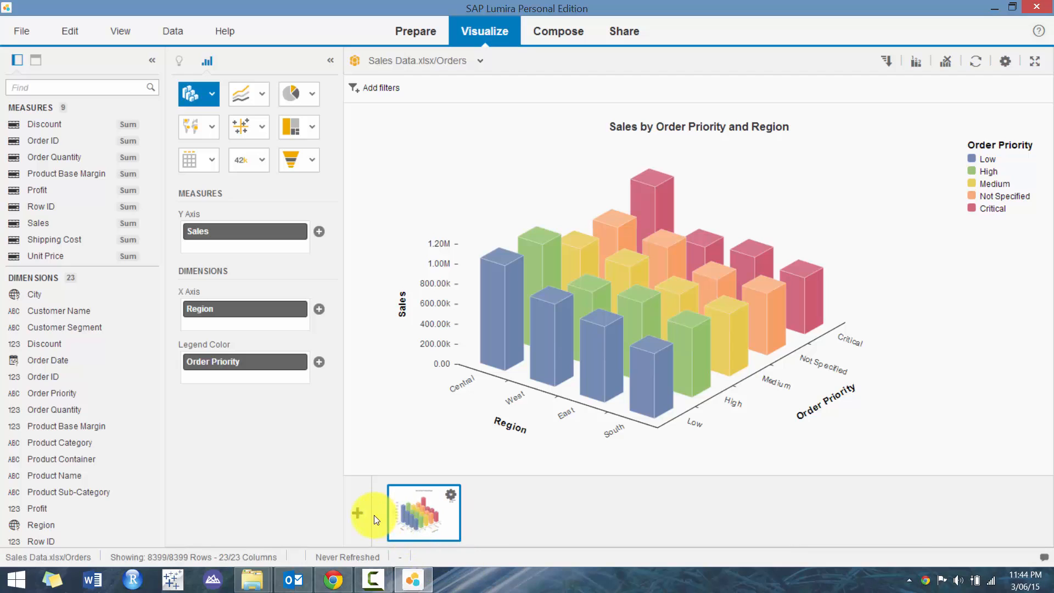
Step: Create a new Line Chart visualization with Product Category on the X axis and Profit on the Y axis
left_click(355, 515)
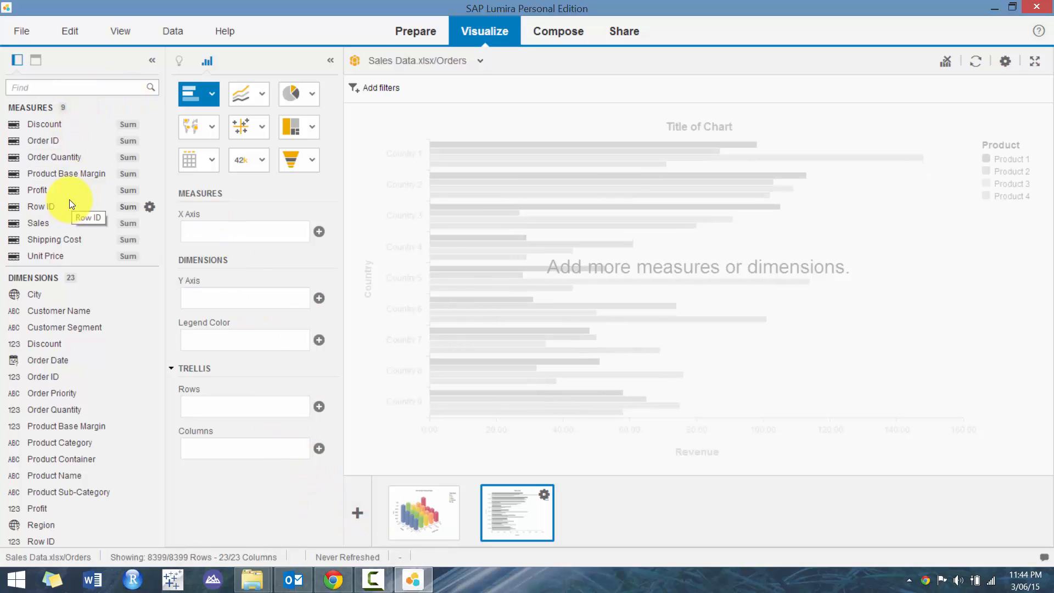
left_click(238, 95)
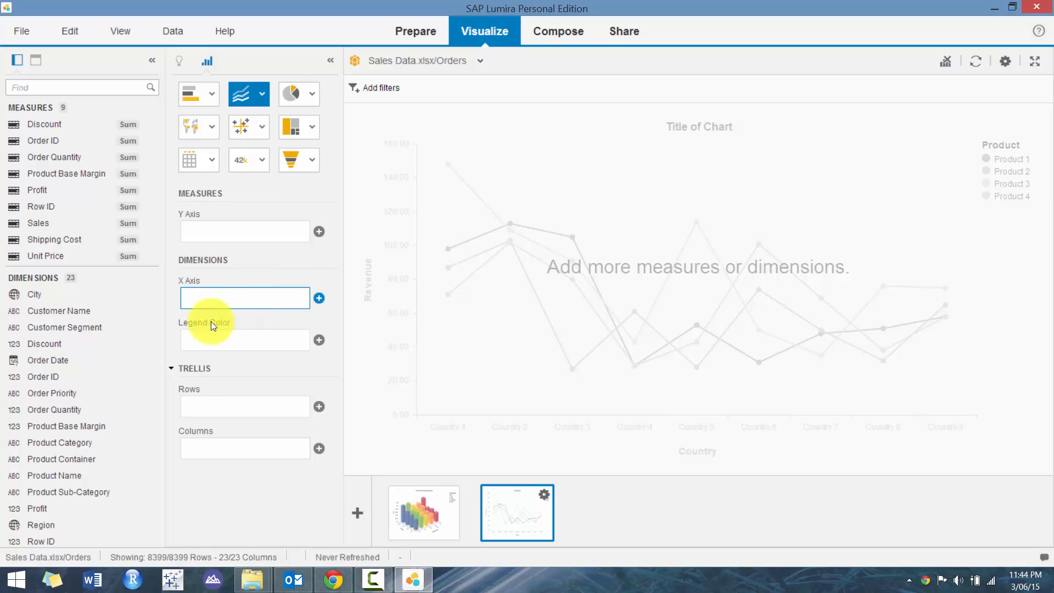
left_click(319, 297)
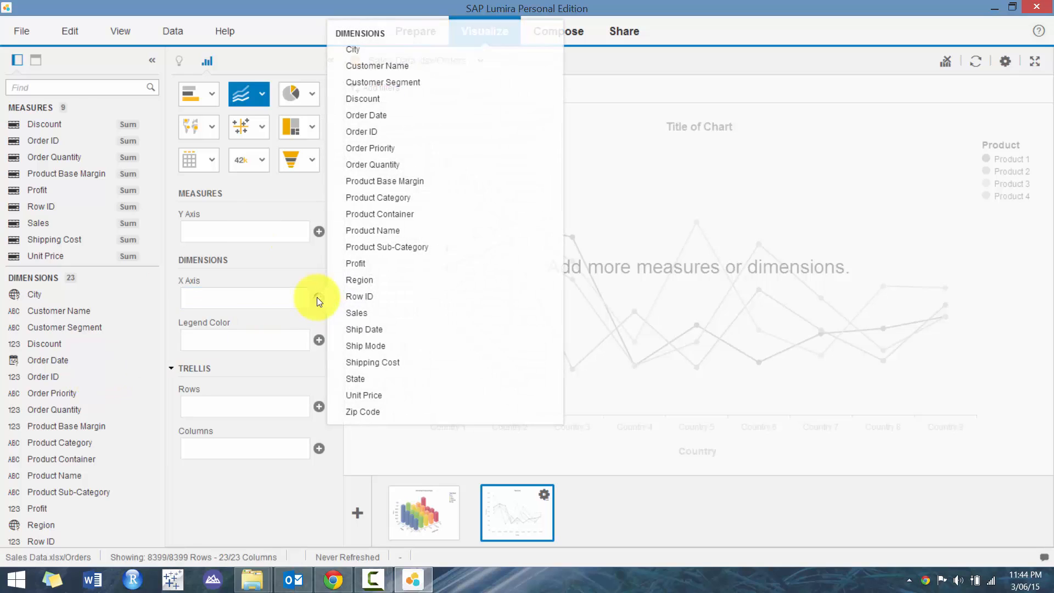
left_click(420, 199)
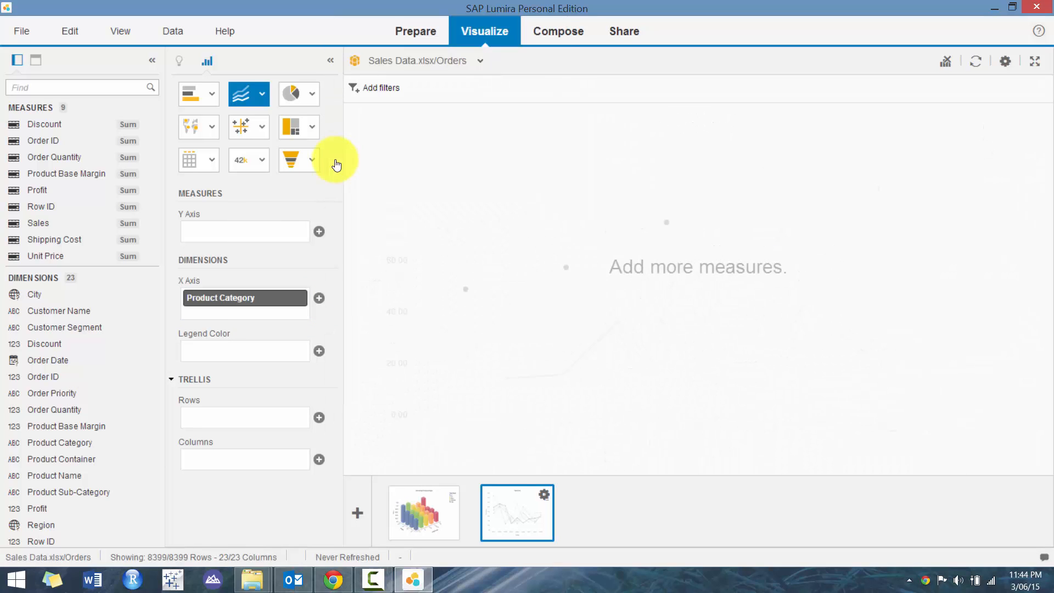
left_click(318, 232)
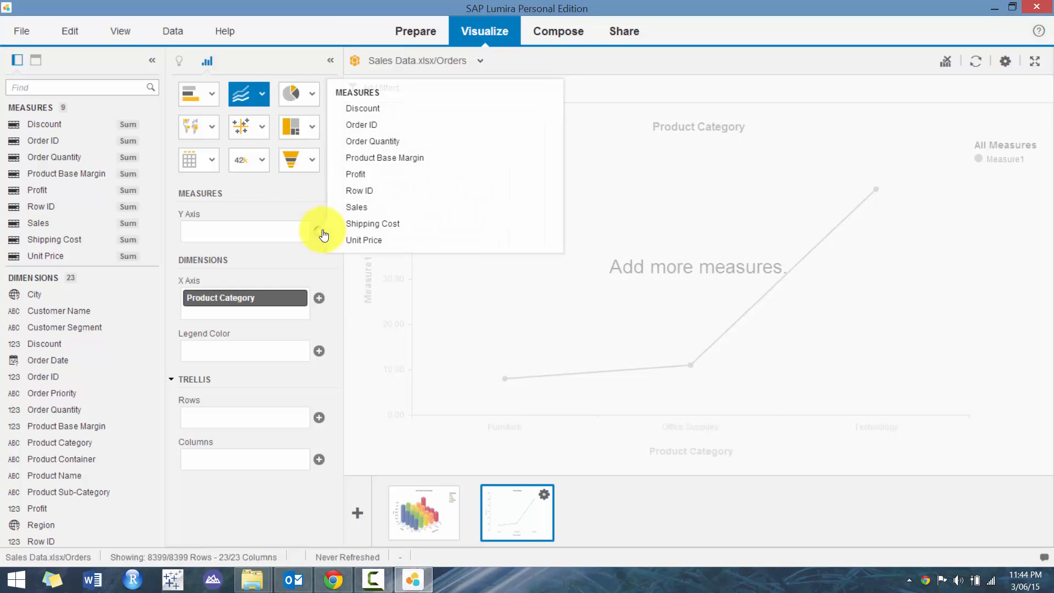
left_click(382, 173)
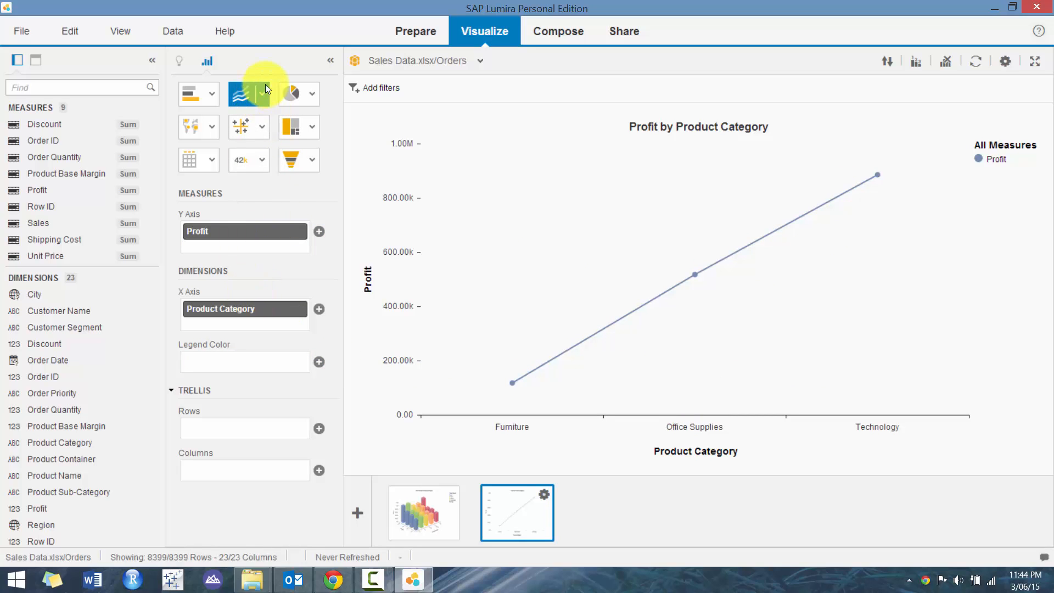
Step: Split the Profit line chart into trellis columns by Customer Segment
left_click(317, 429)
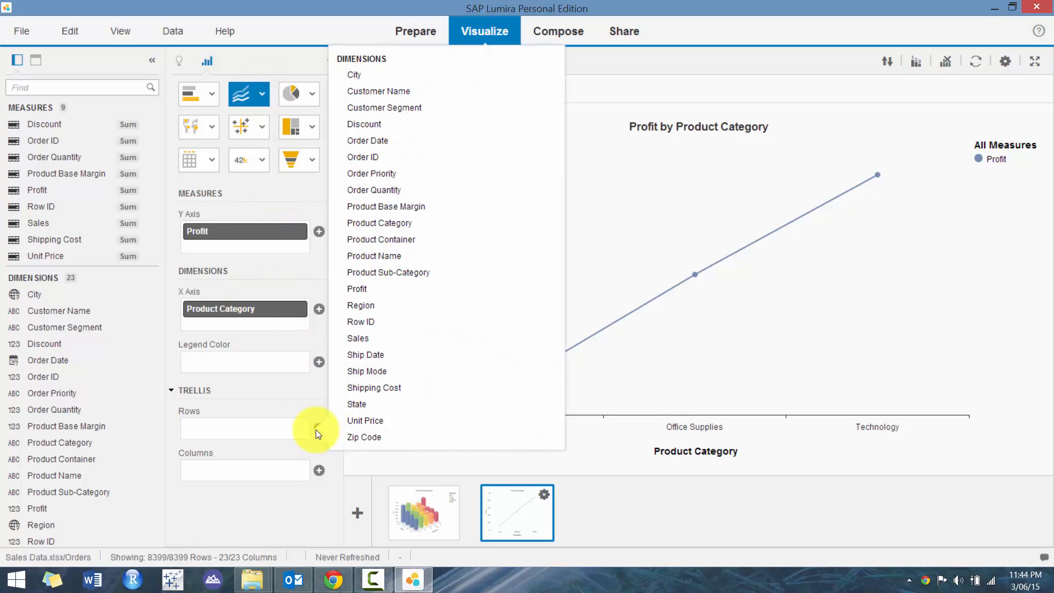
left_click(282, 464)
left_click(313, 470)
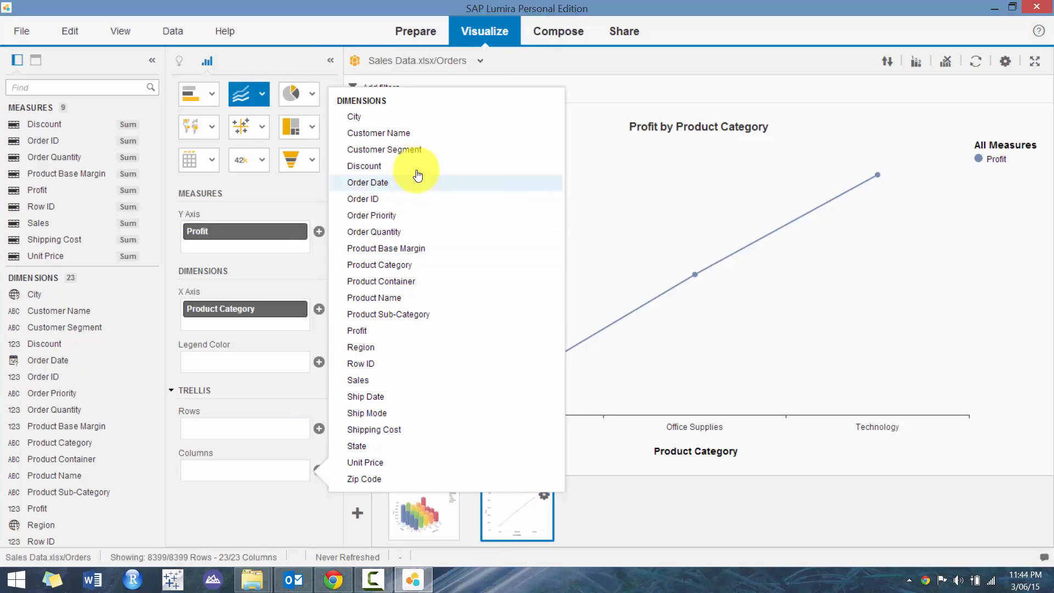
left_click(431, 154)
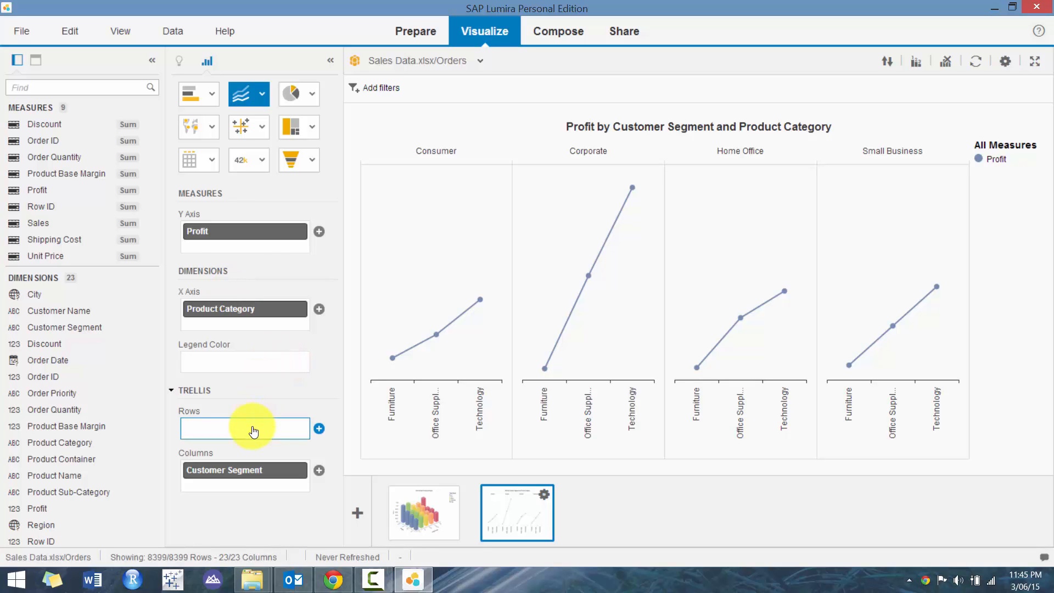
Step: Try an Area Chart for the Profit visualization, and switch to a Combined Column Line Chart
left_click(264, 90)
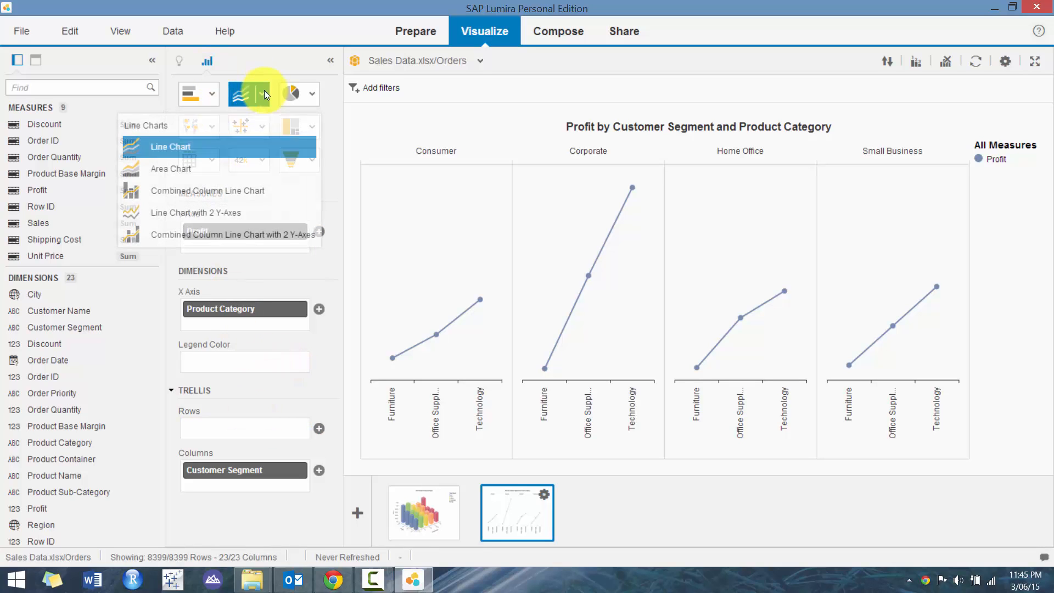
left_click(234, 172)
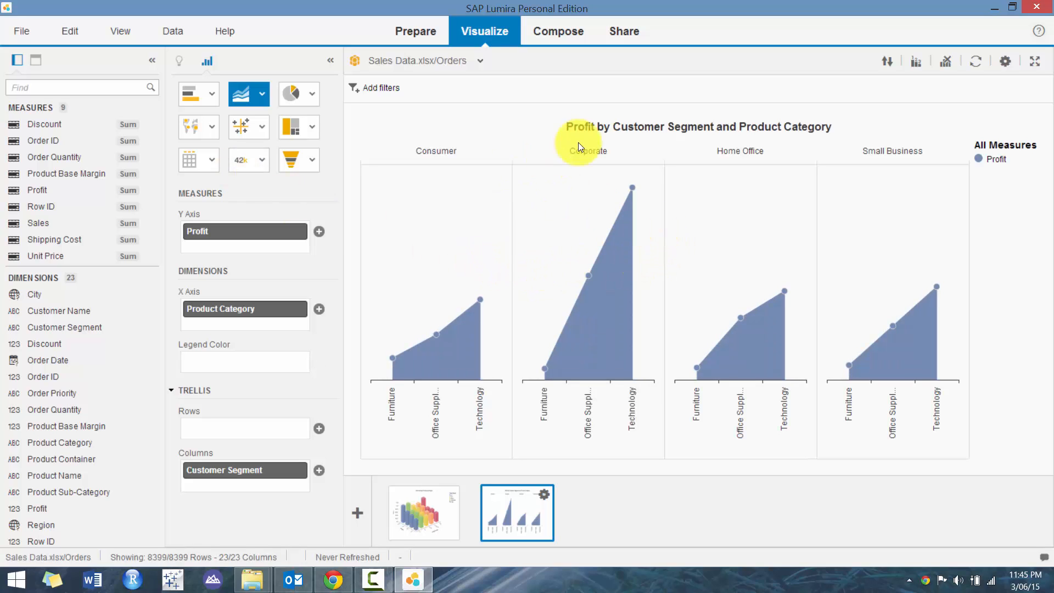
left_click(262, 95)
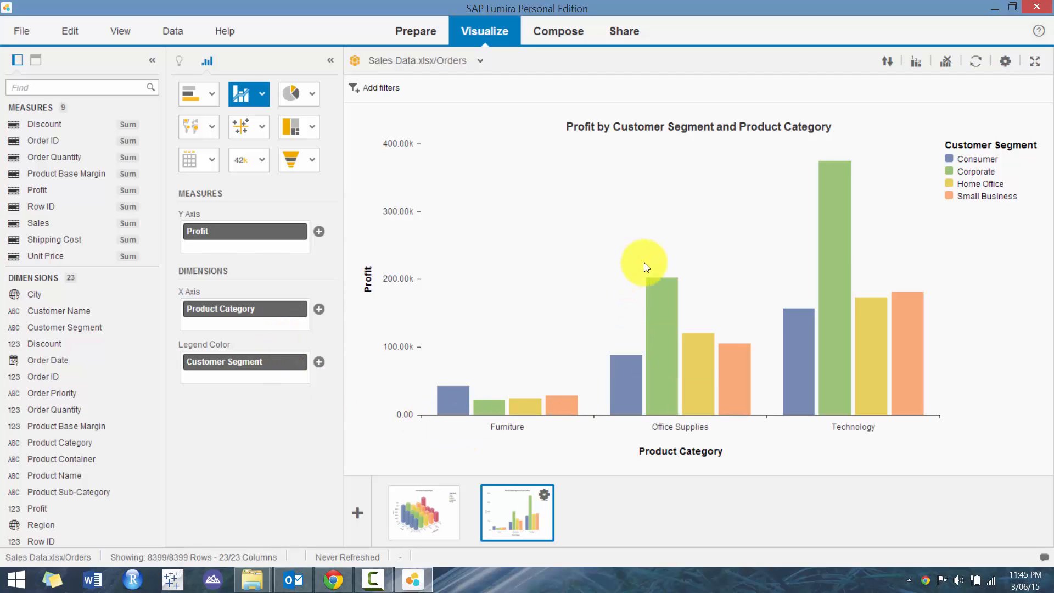
Step: Add Sales as a second Y axis measure in the Combined Column Line Chart
left_click(262, 98)
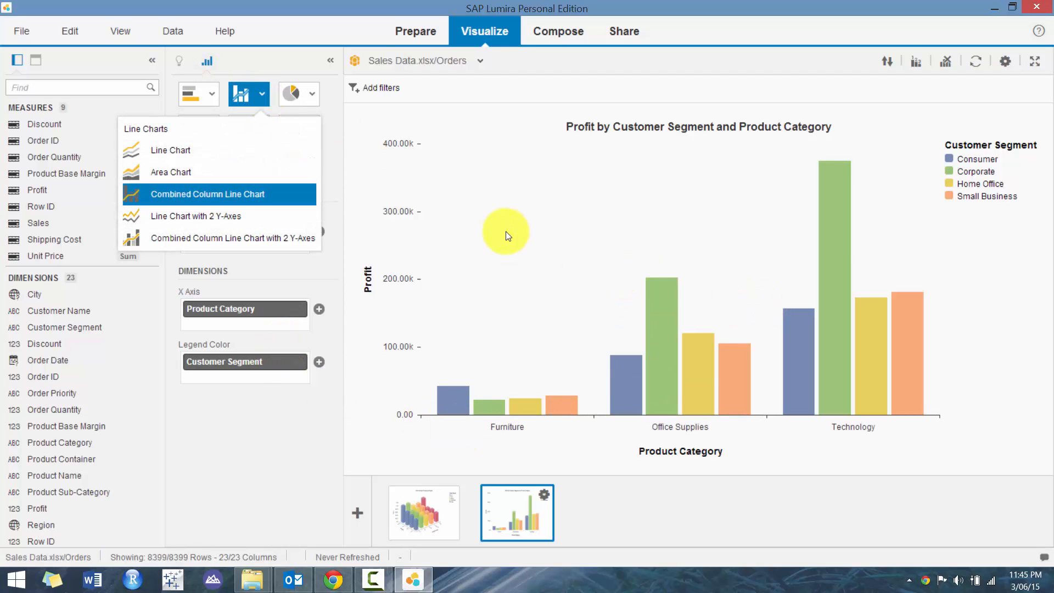
left_click(481, 269)
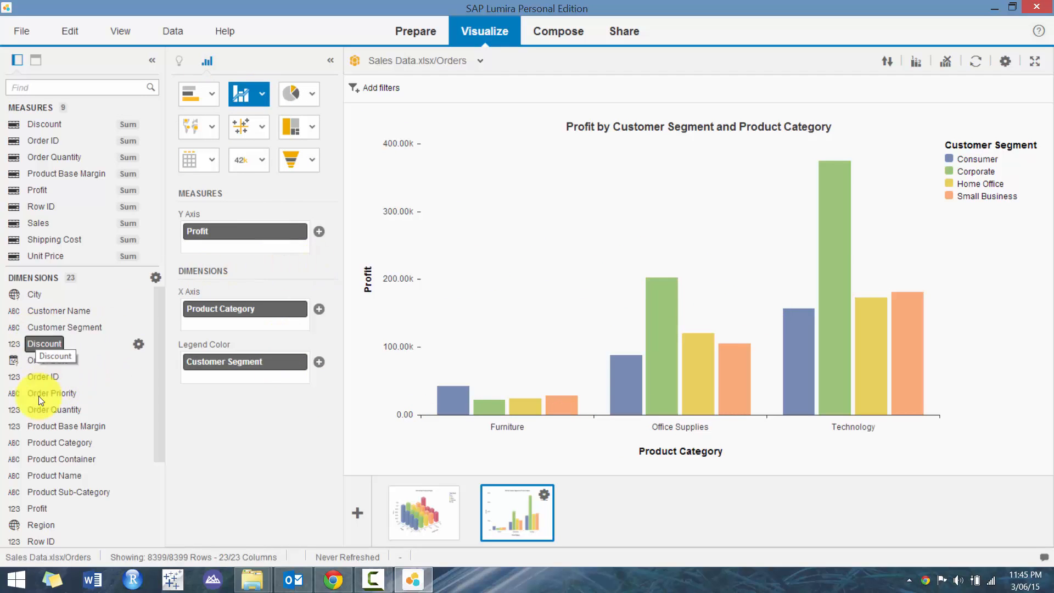
left_click(155, 489)
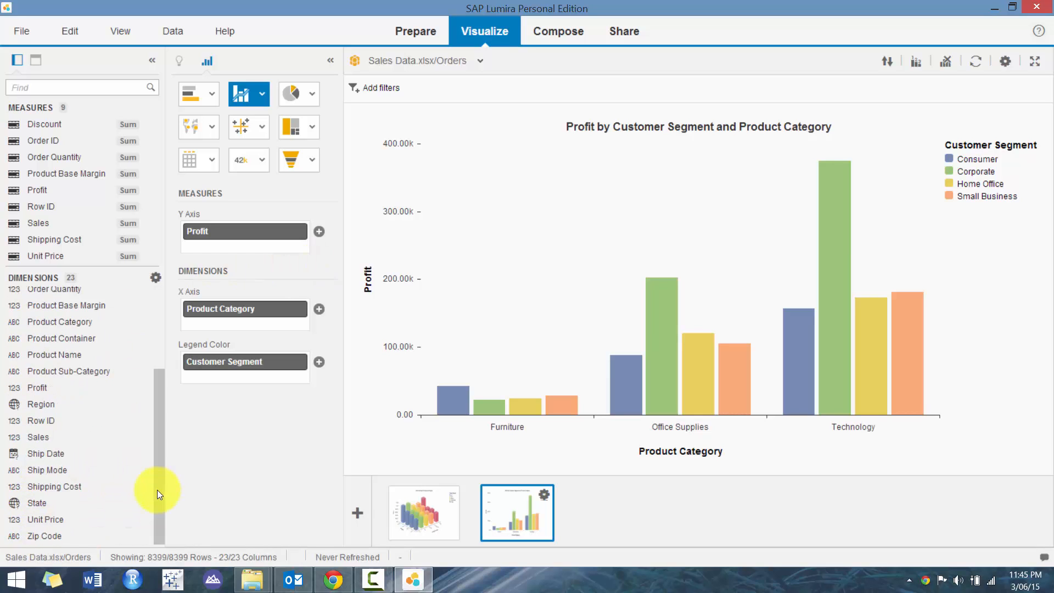
left_click_drag(39, 436, 271, 236)
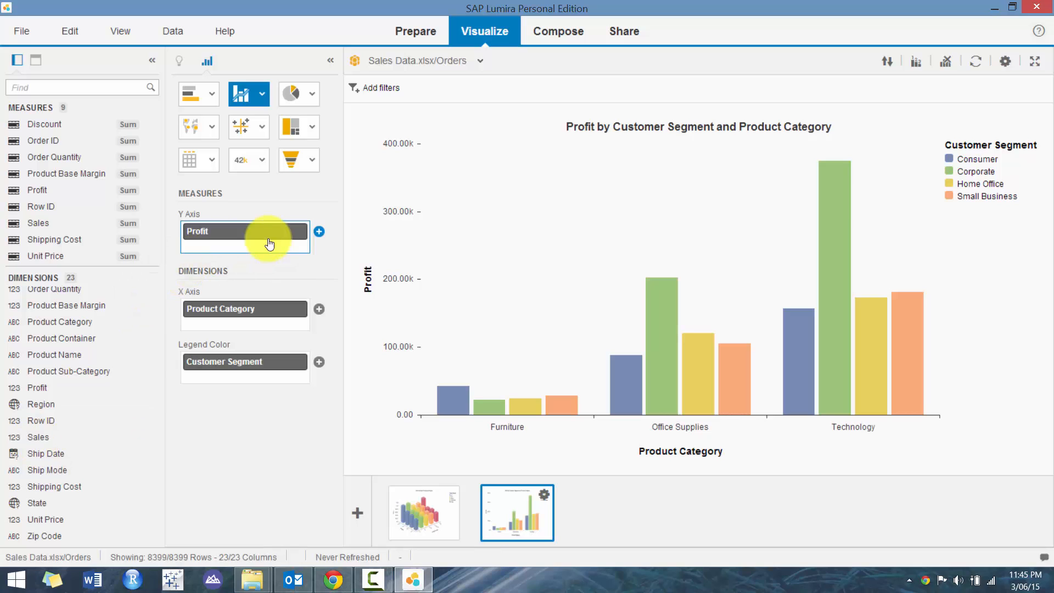
left_click(318, 231)
left_click(388, 203)
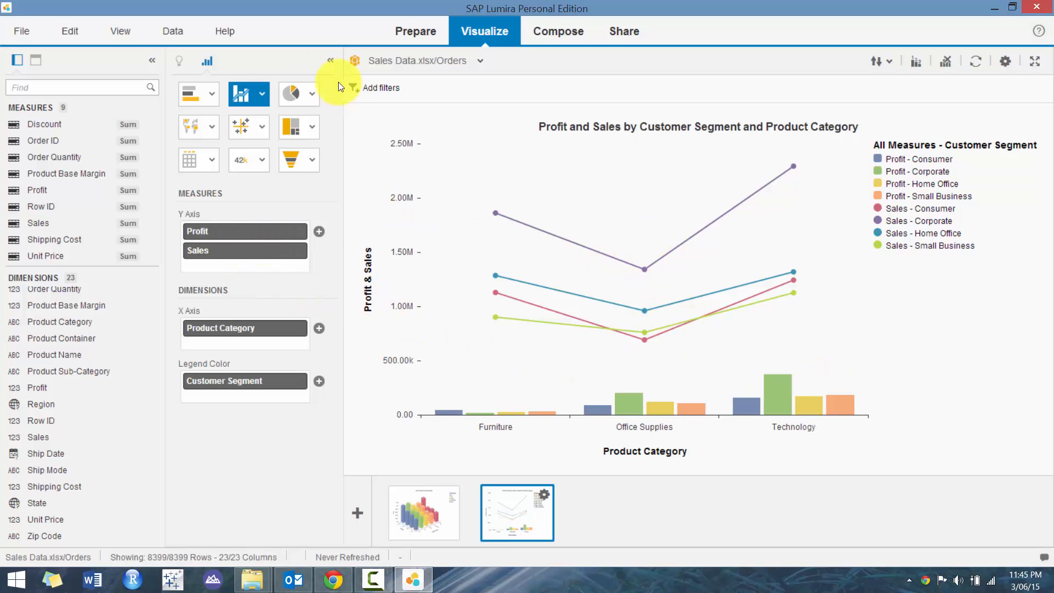
Step: Reorder the Y axis measures so that Sales comes before Profit and is drawn as columns
left_click(262, 90)
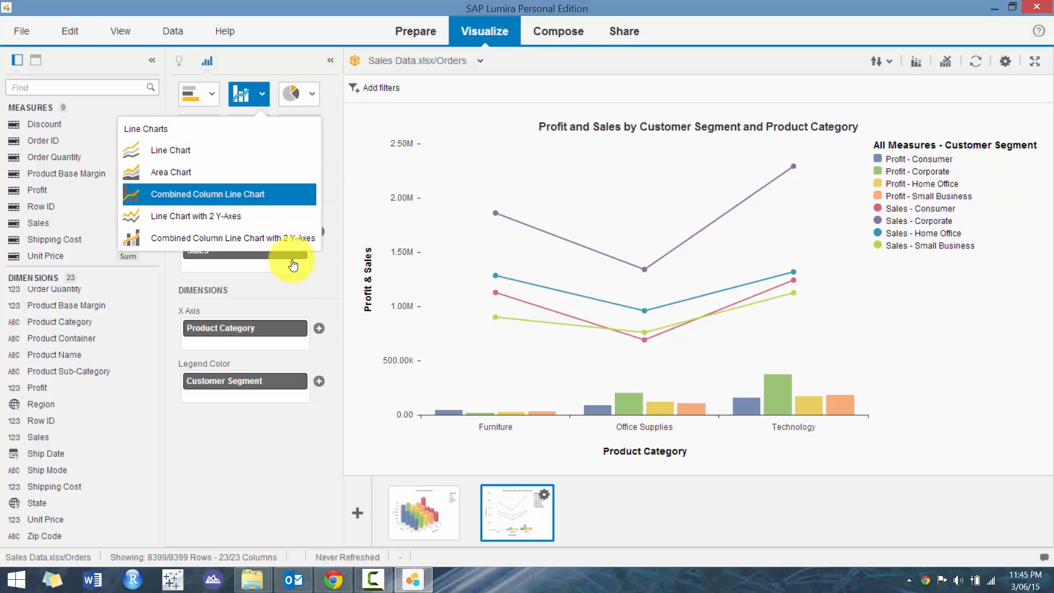
left_click(252, 253)
left_click_drag(251, 253, 244, 231)
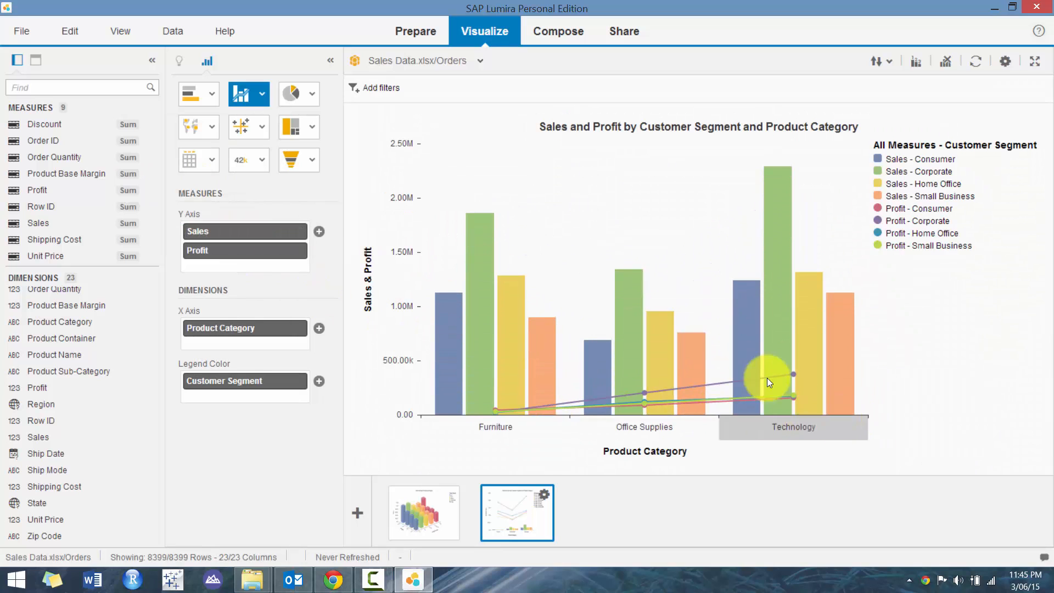
Step: Remove Customer Segment from the legend color and examine the Sales details of the product category columns
left_click_drag(222, 381, 61, 382)
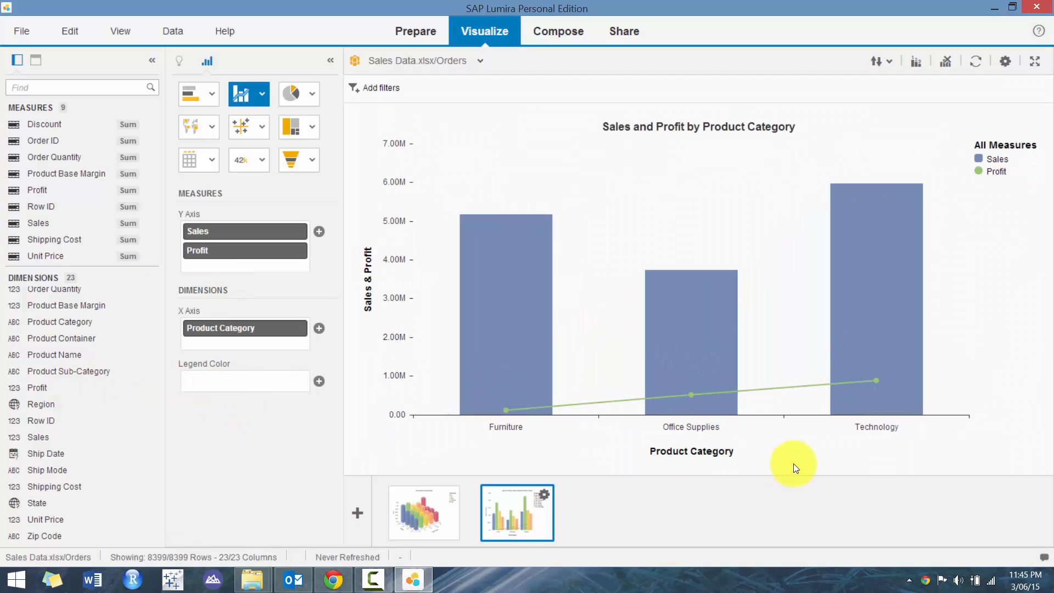
mouse_move(670, 355)
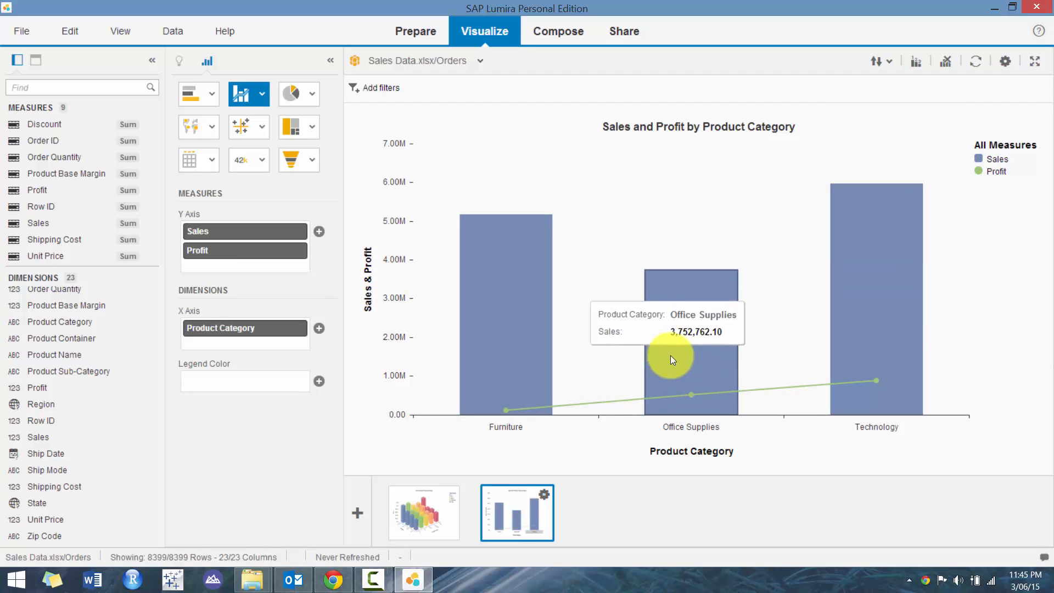
mouse_move(888, 400)
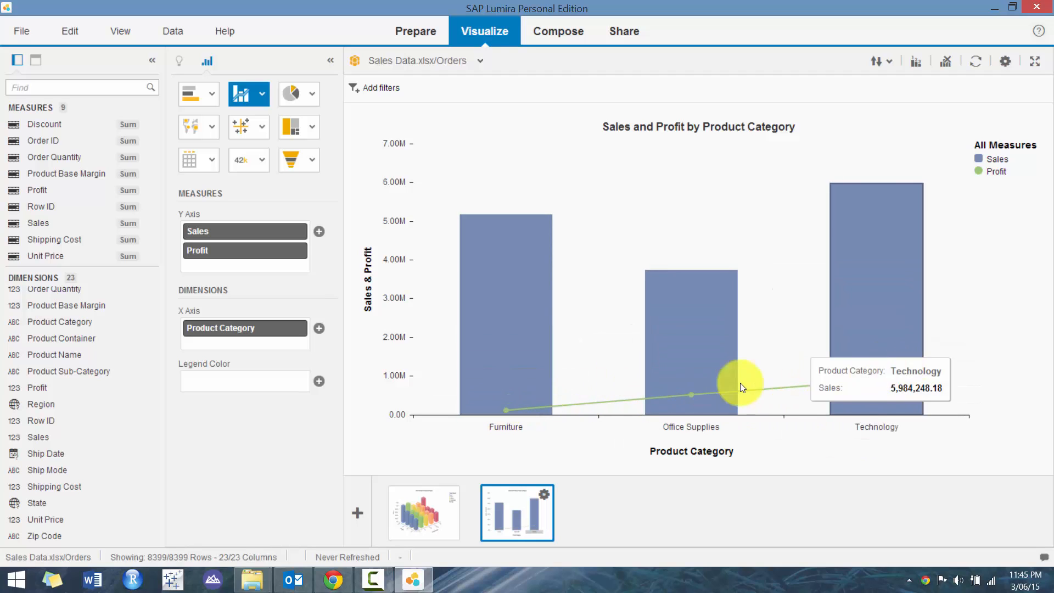
Step: Try a Line Chart with 2 Y-Axes, and switch to a Combined Column Line Chart with 2 Y-Axes
left_click(263, 92)
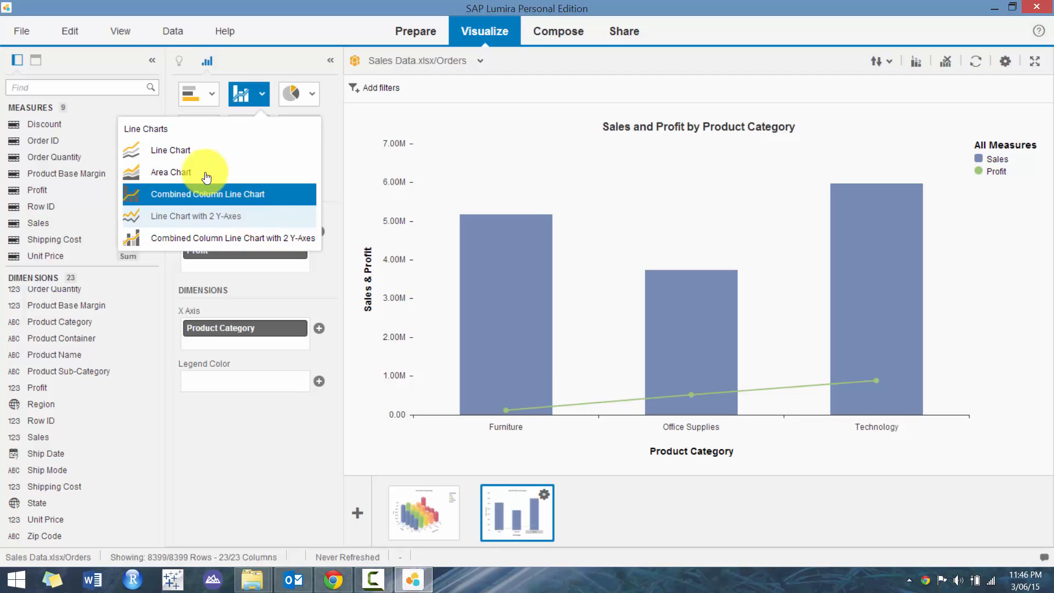
left_click(263, 216)
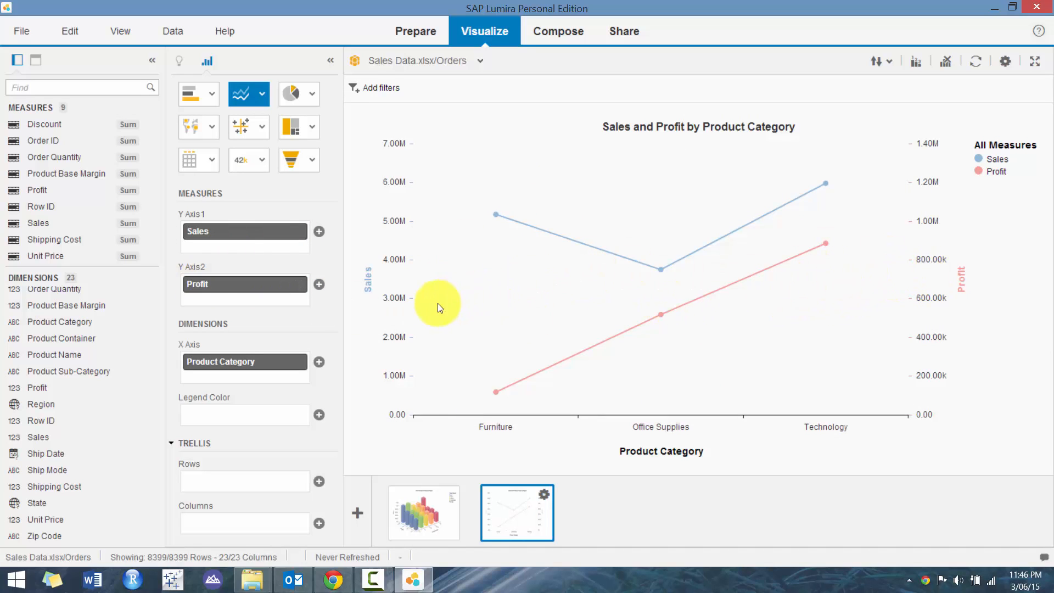
left_click(262, 104)
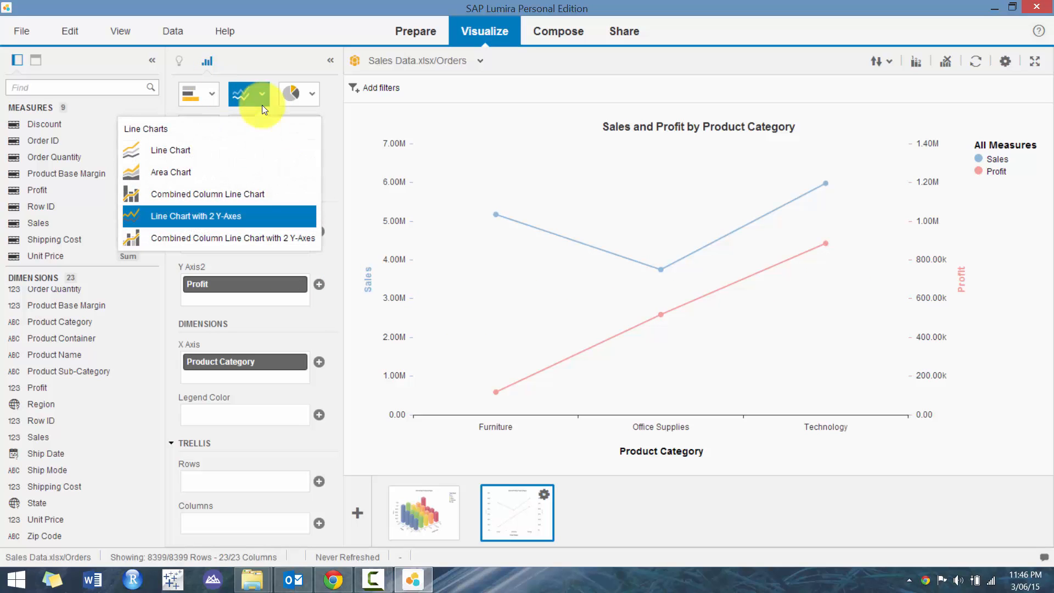
left_click(198, 193)
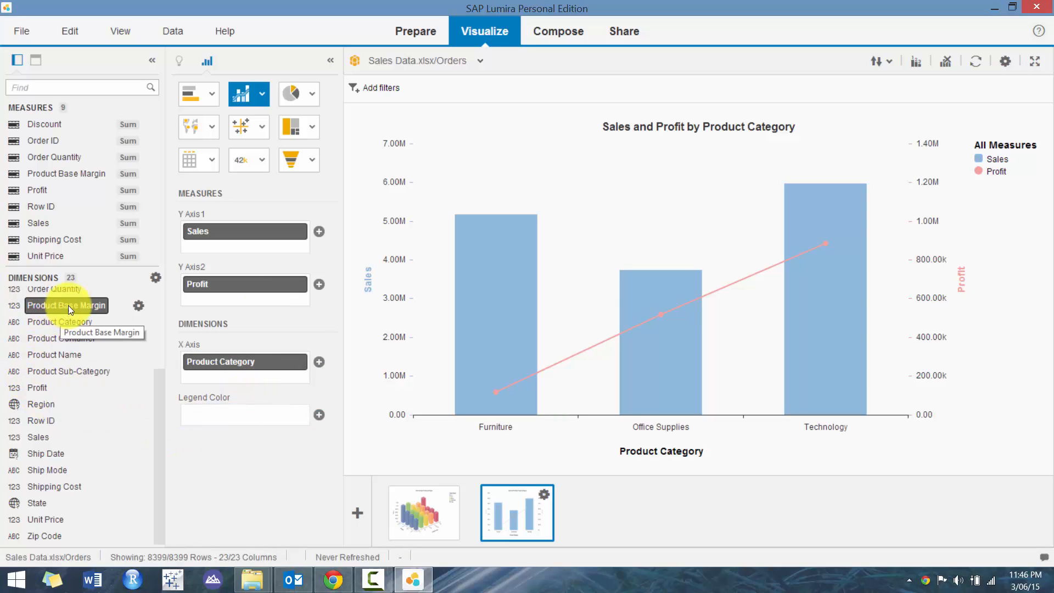
Step: Color the two-axis Sales and Profit chart by Customer Segment
scroll(154, 326, "up", 3)
left_click_drag(55, 261, 208, 415)
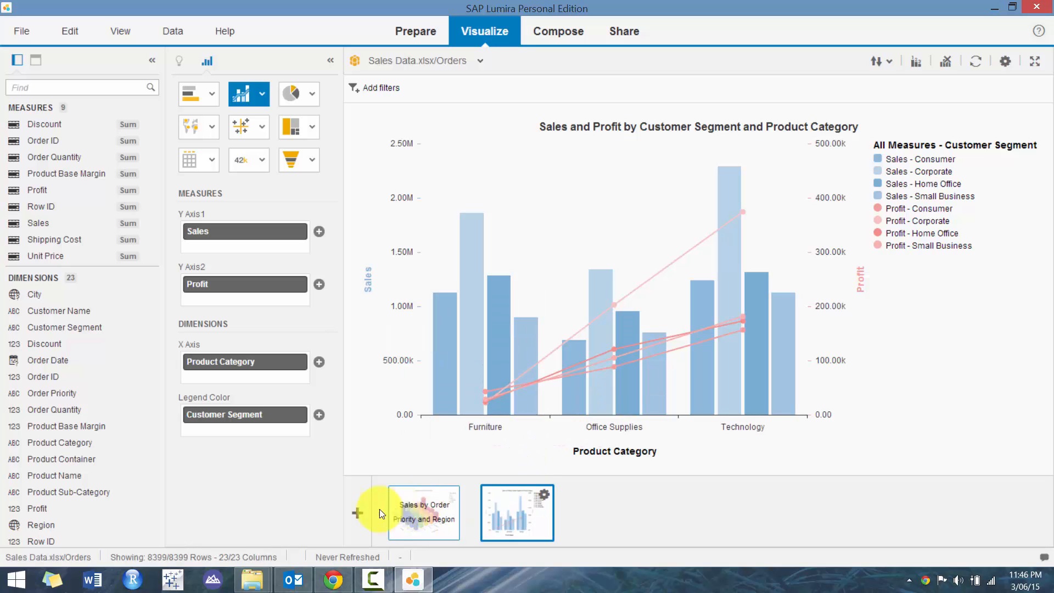
Step: Create a new Pie Chart of Sales colored by Customer Segment and examine the values of its sectors
left_click(357, 513)
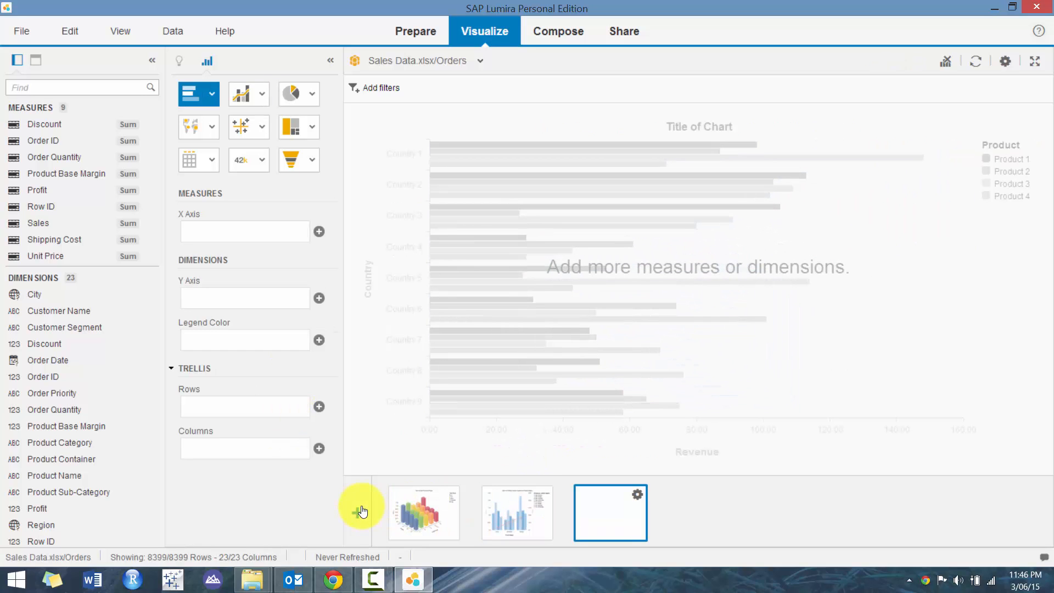
left_click(290, 92)
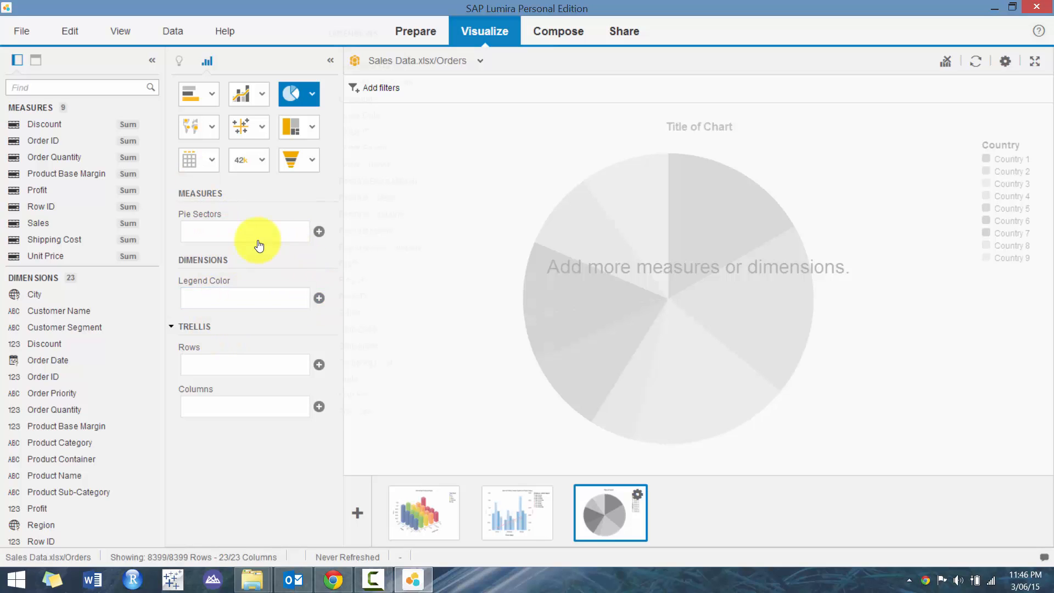
left_click(319, 298)
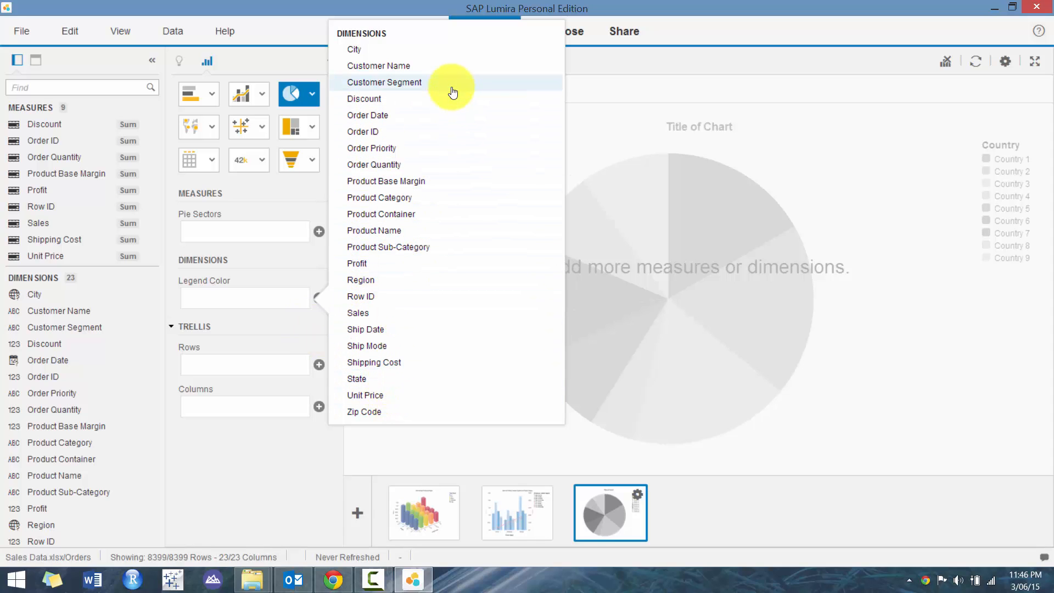
left_click(384, 82)
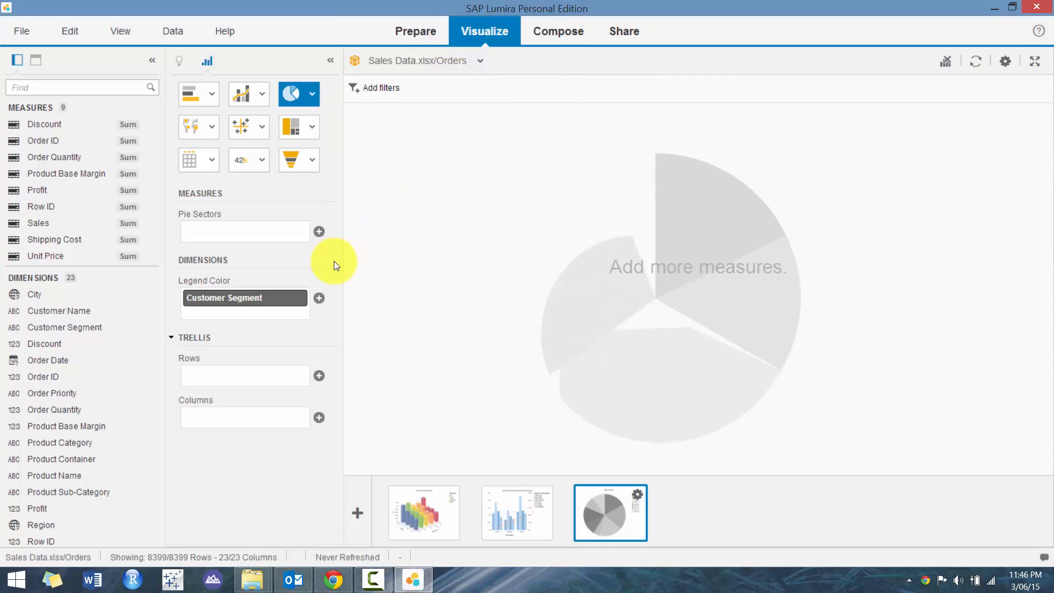
left_click(318, 234)
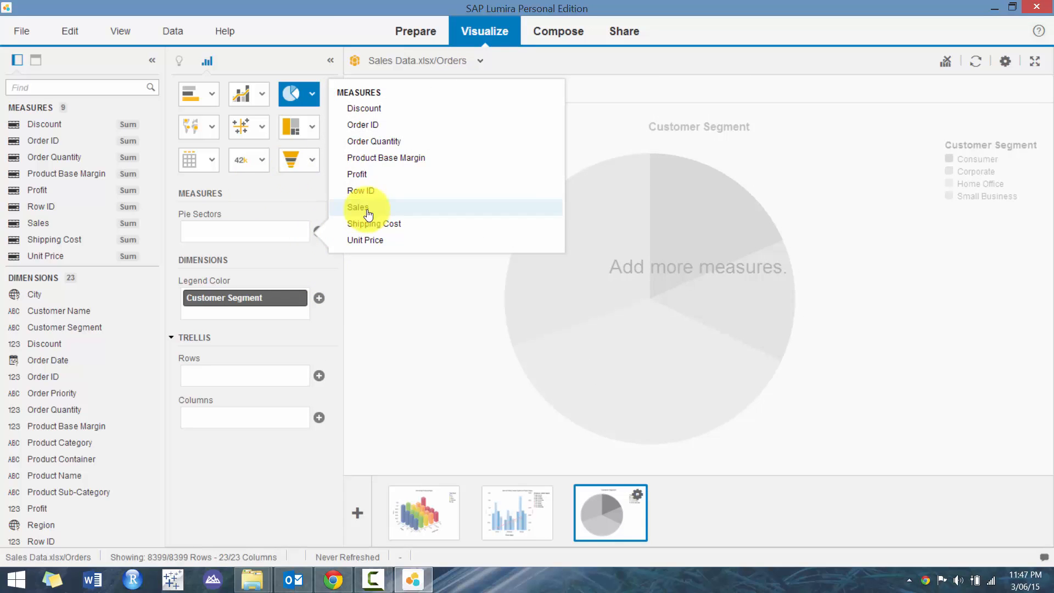
left_click(367, 213)
mouse_move(607, 286)
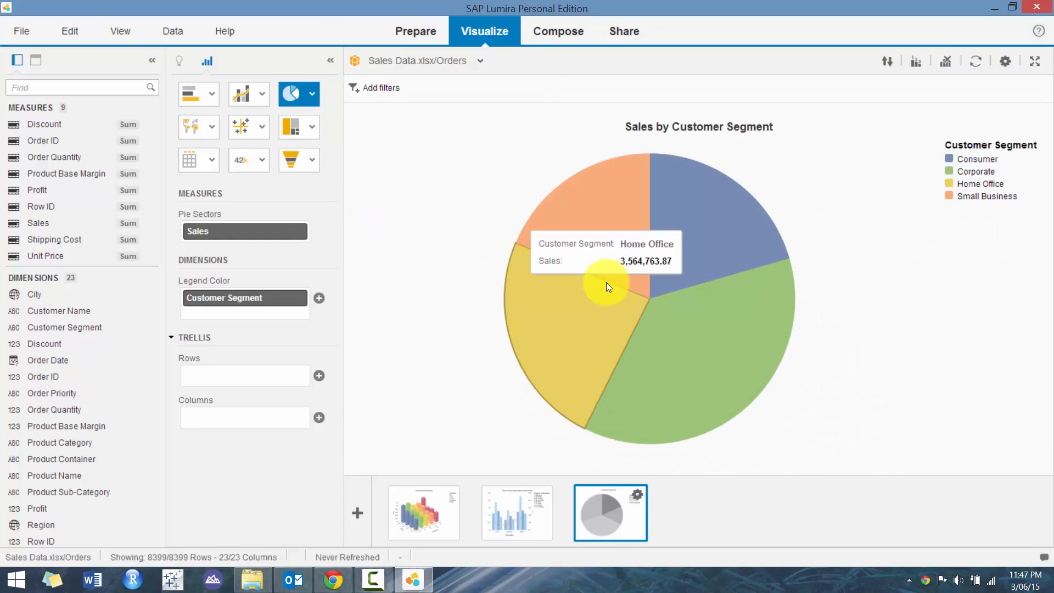
mouse_move(710, 190)
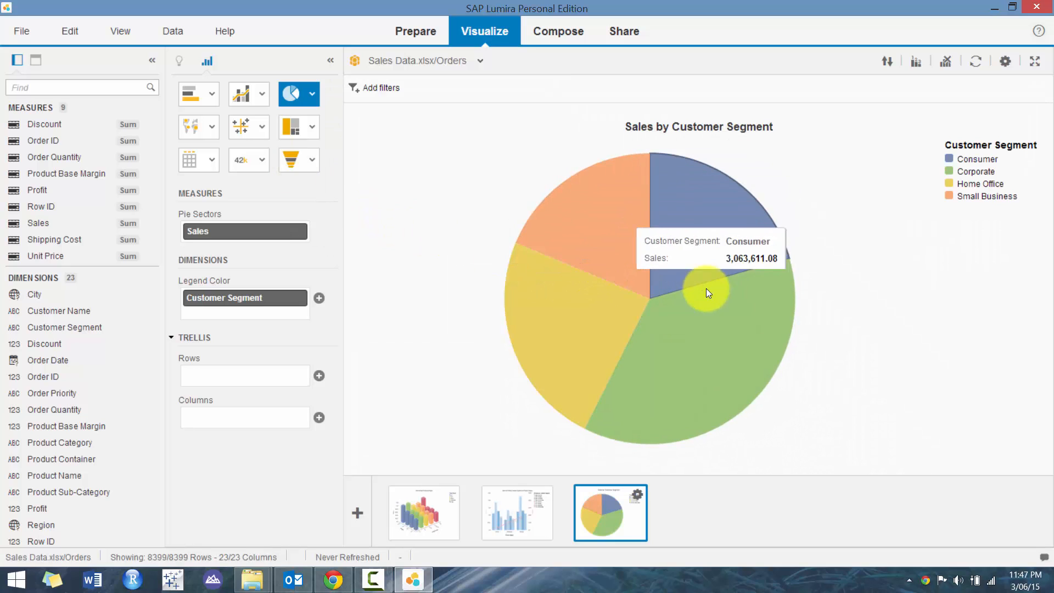
Step: Change the Sales by Customer Segment pie to a Donut Chart
left_click(312, 94)
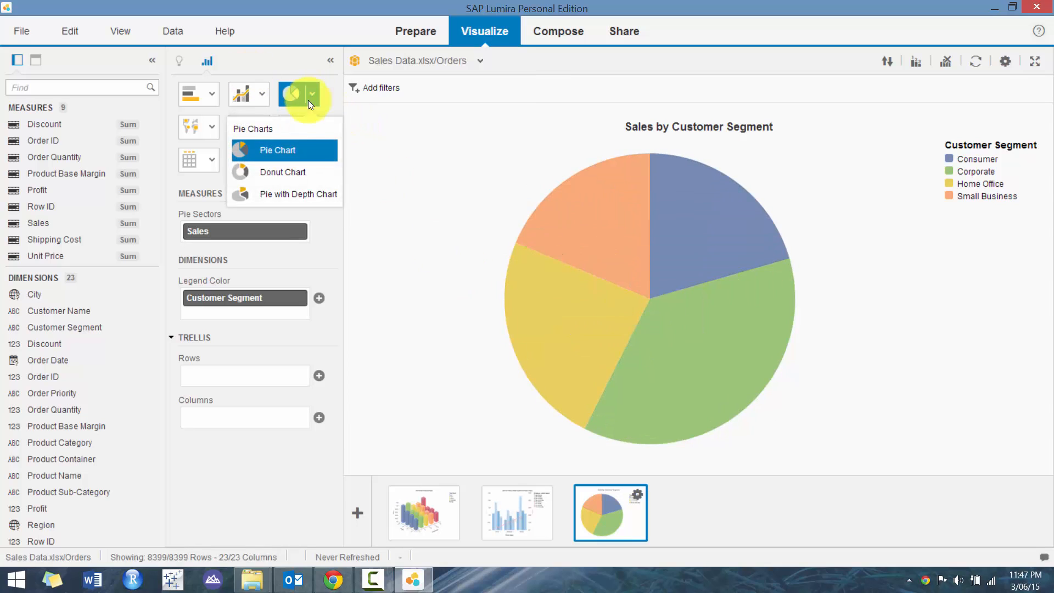
left_click(298, 171)
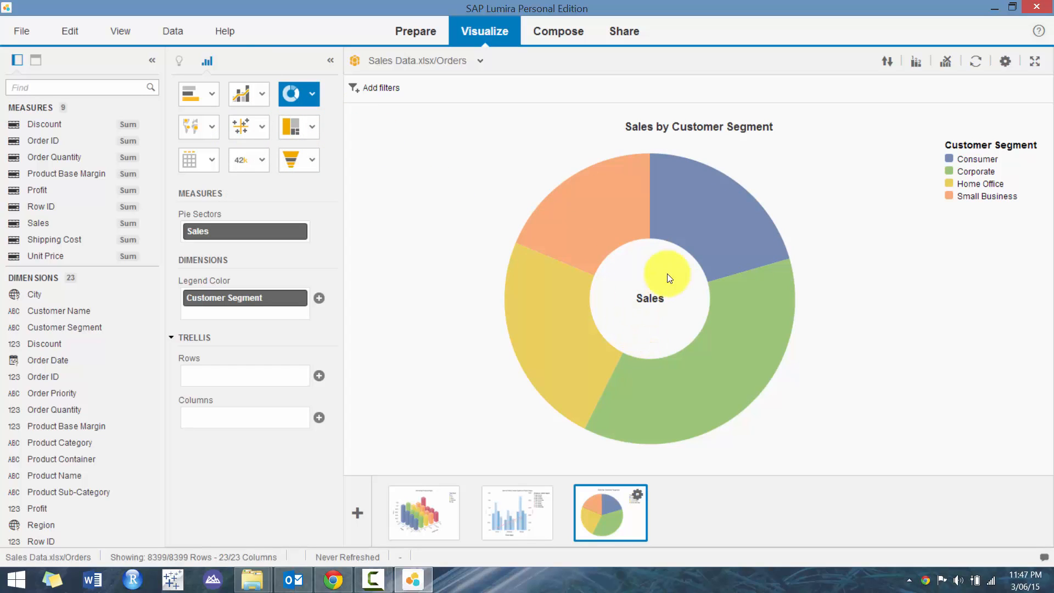
Step: Switch the visualization to a Pie with Depth Chart and use Profit as the pie depth
left_click(312, 98)
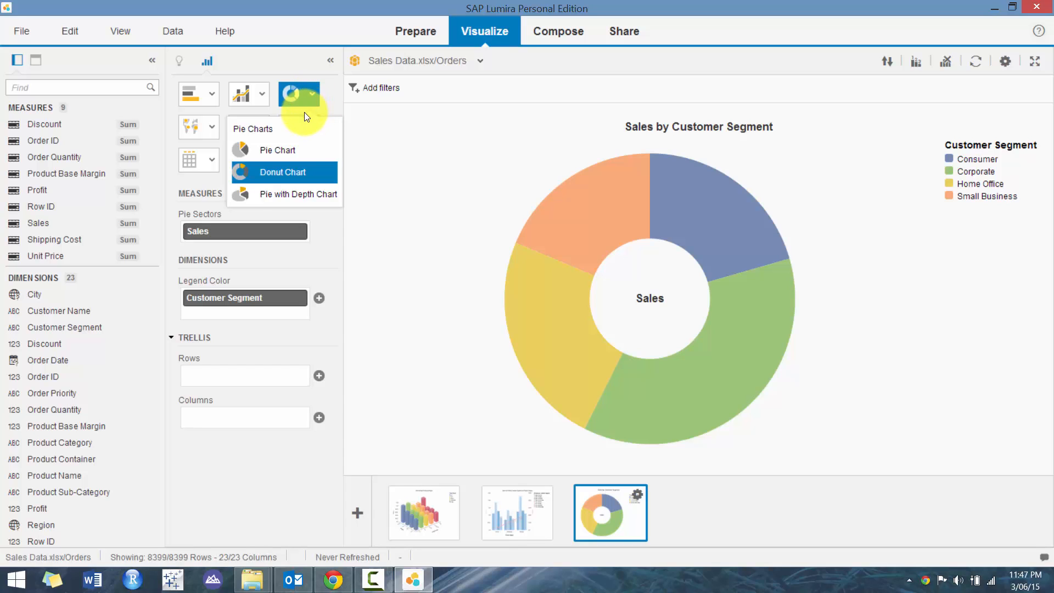
left_click(313, 196)
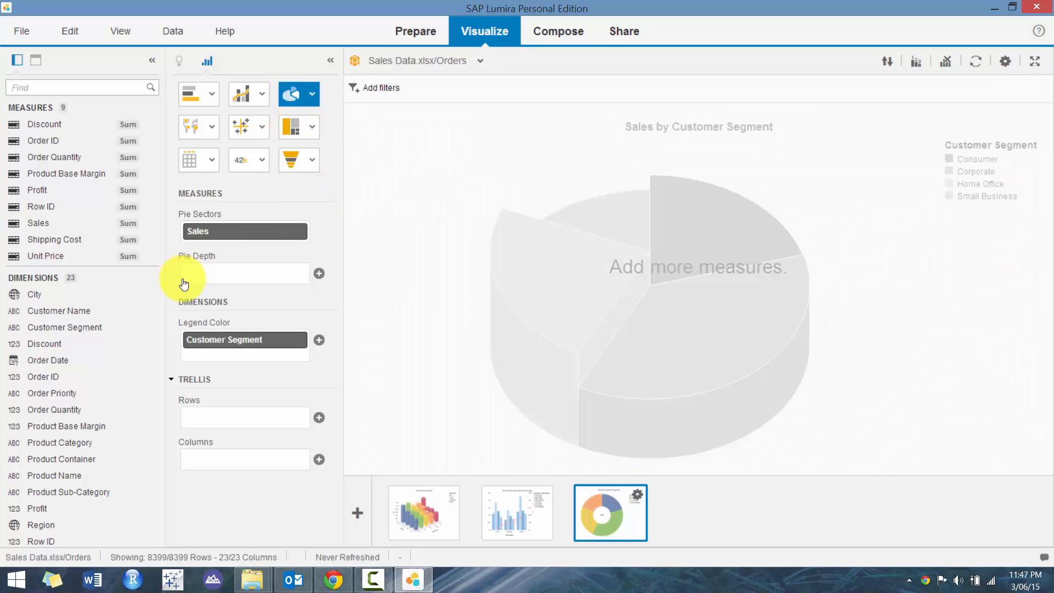
left_click(318, 273)
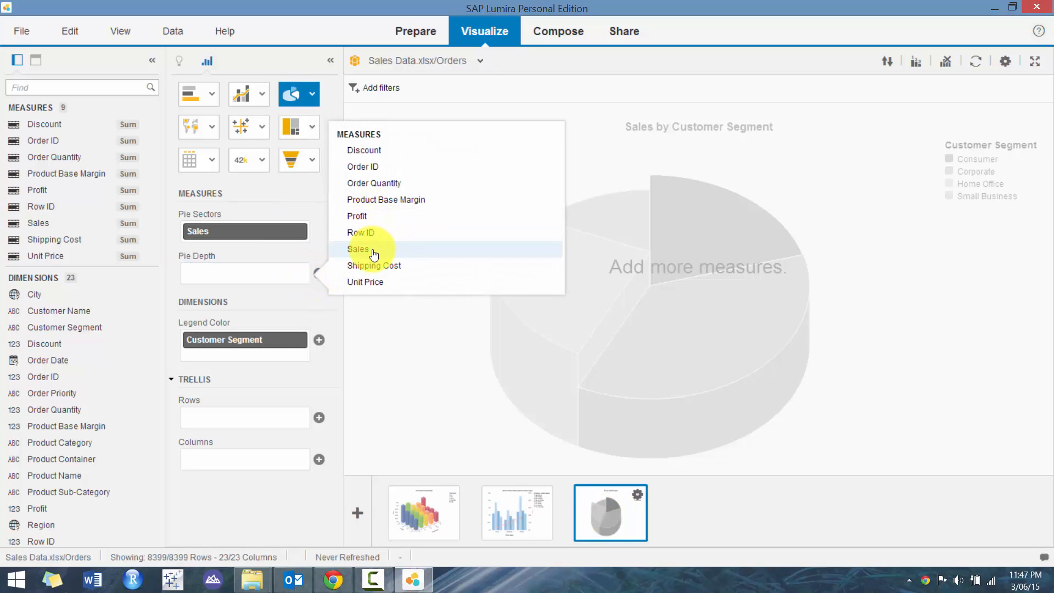
left_click(369, 220)
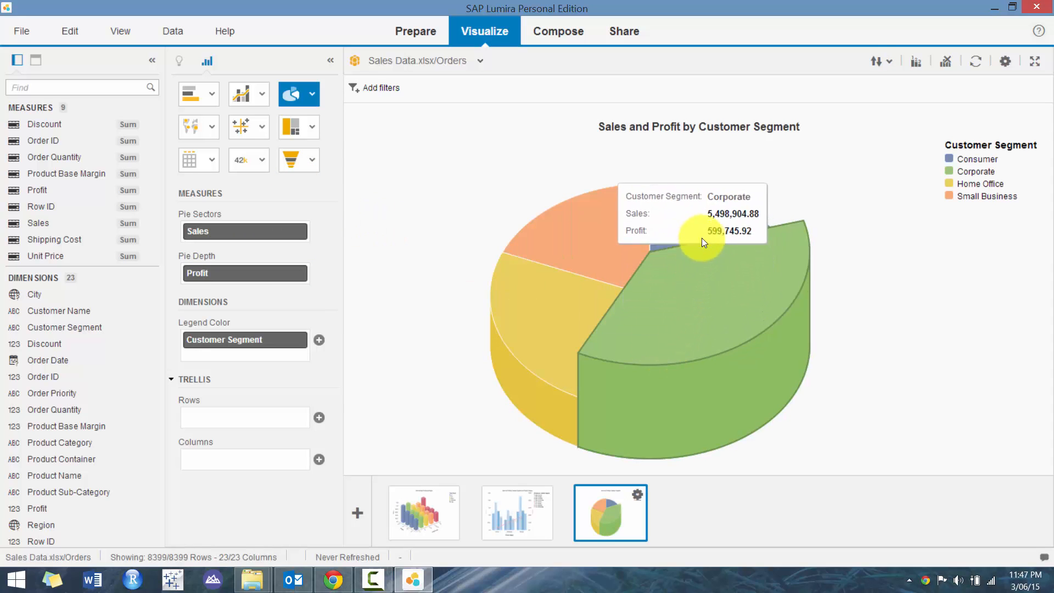
Step: Rotate the Pie with Depth Chart and look at its title and legend display options
left_click_drag(843, 295, 722, 317)
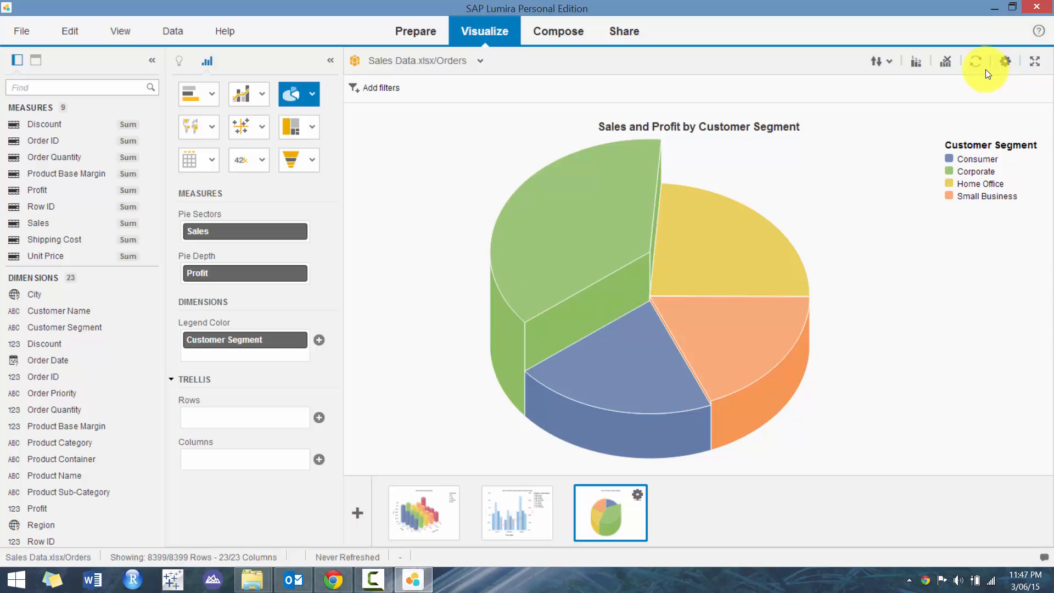
left_click(1005, 61)
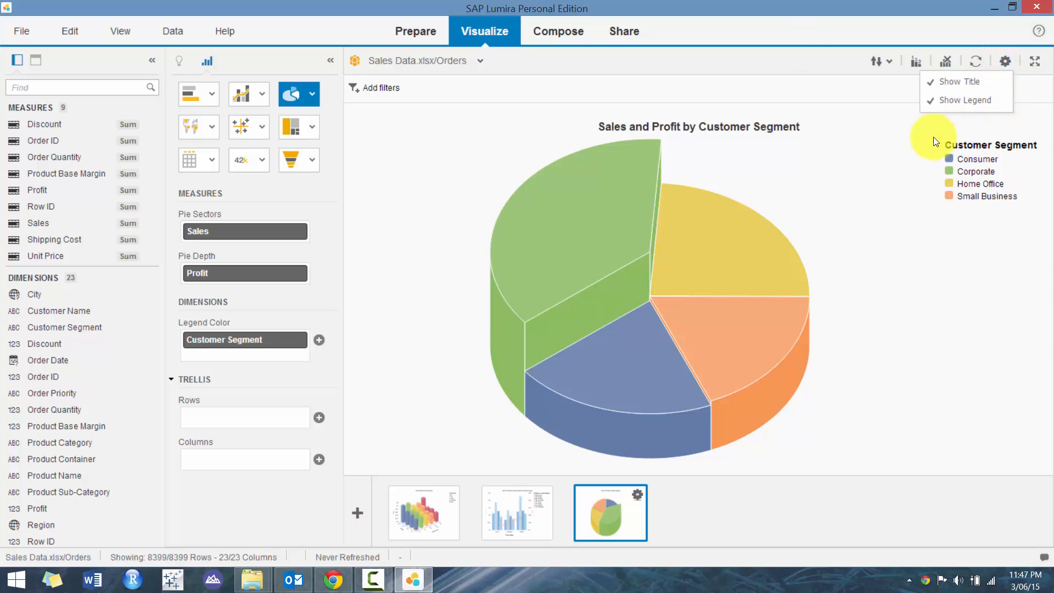
left_click(859, 205)
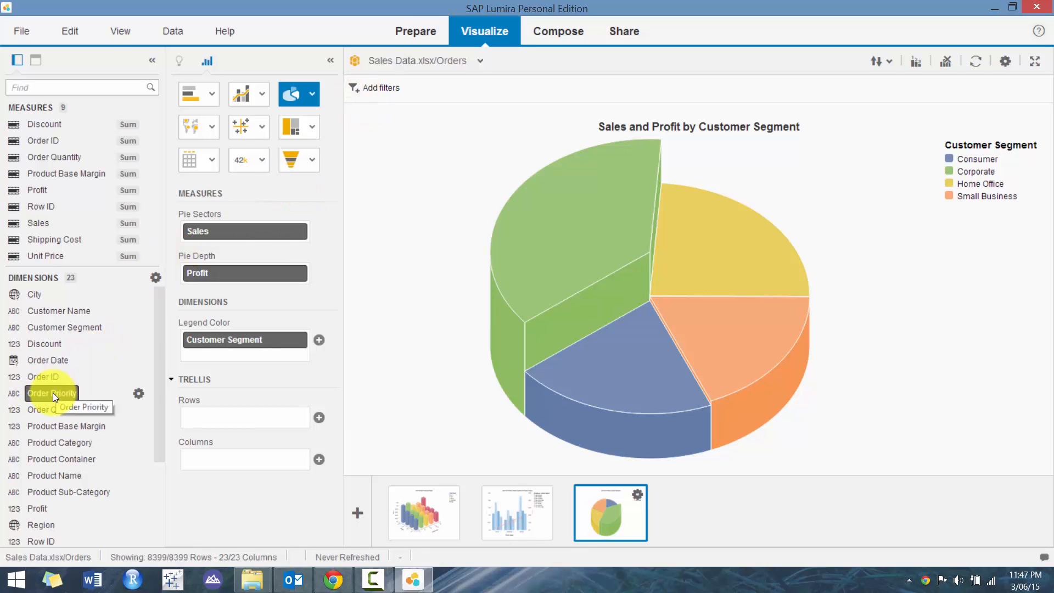
Step: Filter the Pie with Depth Chart to the Critical value of Order Priority
left_click_drag(42, 393, 386, 87)
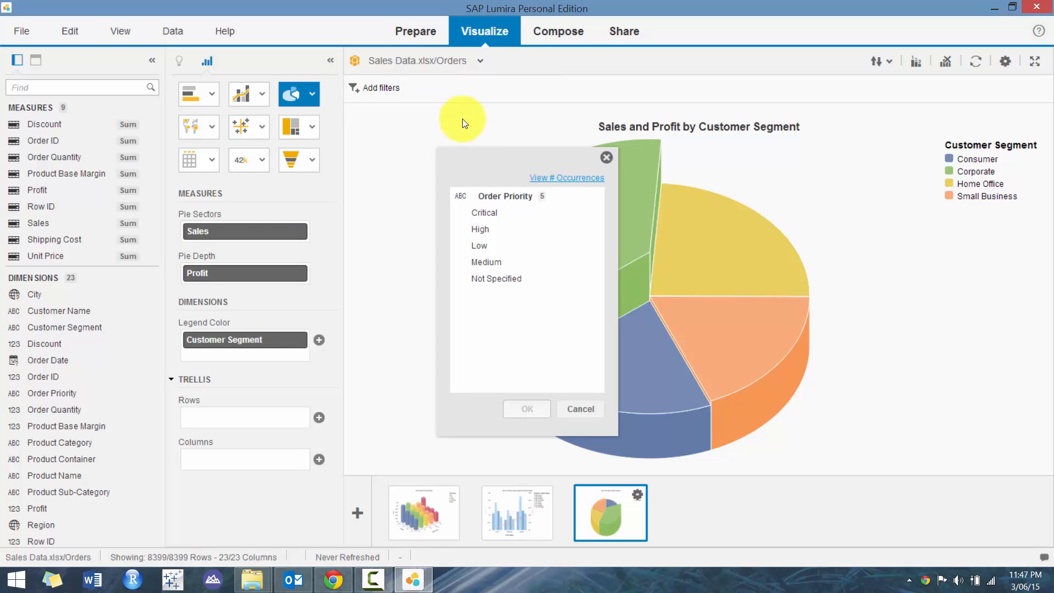
left_click(489, 214)
left_click(521, 409)
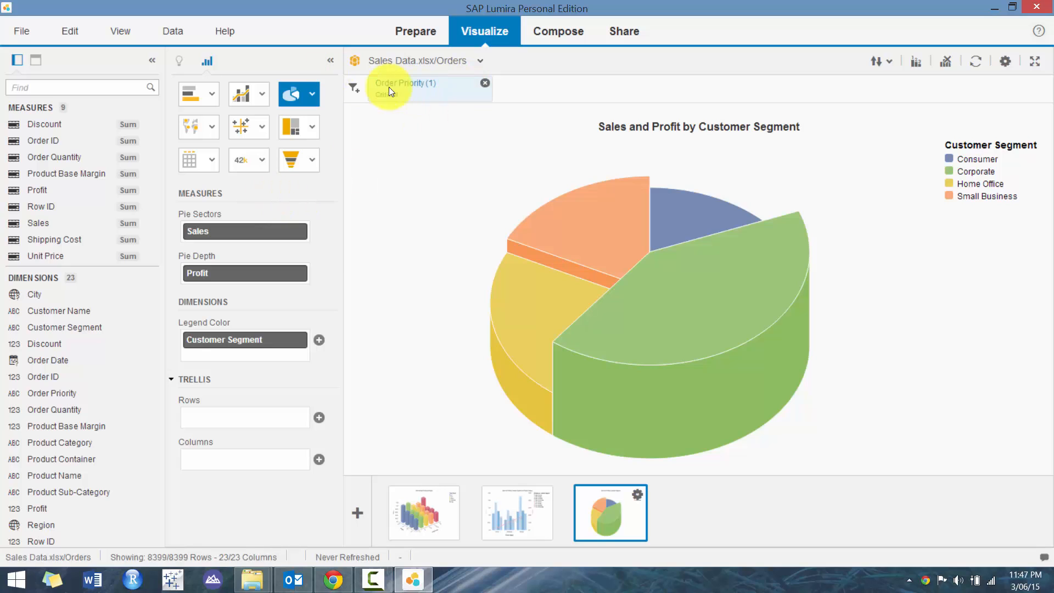
Step: Remove the Order Priority filter and switch the visualization back to a Pie Chart
left_click(485, 84)
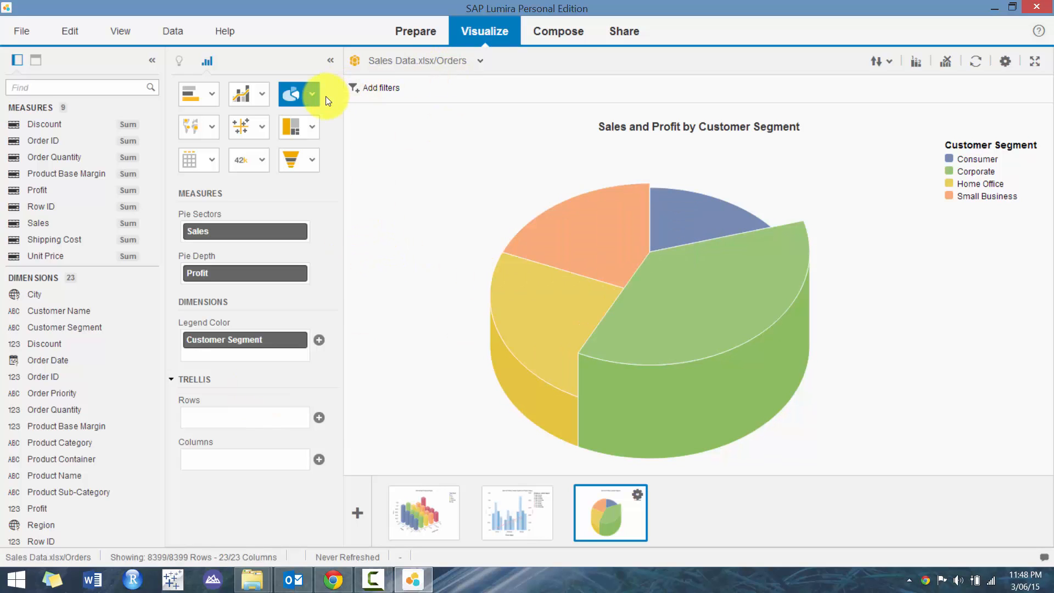
left_click(312, 93)
left_click(297, 146)
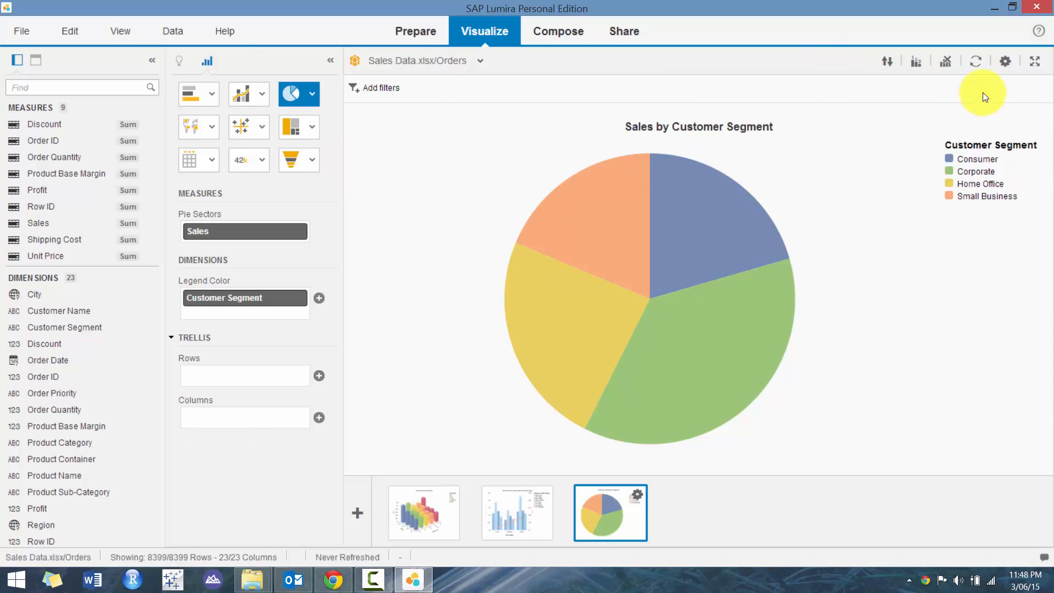
Step: Show data labels on the Sales by Customer Segment pie chart
left_click(1002, 67)
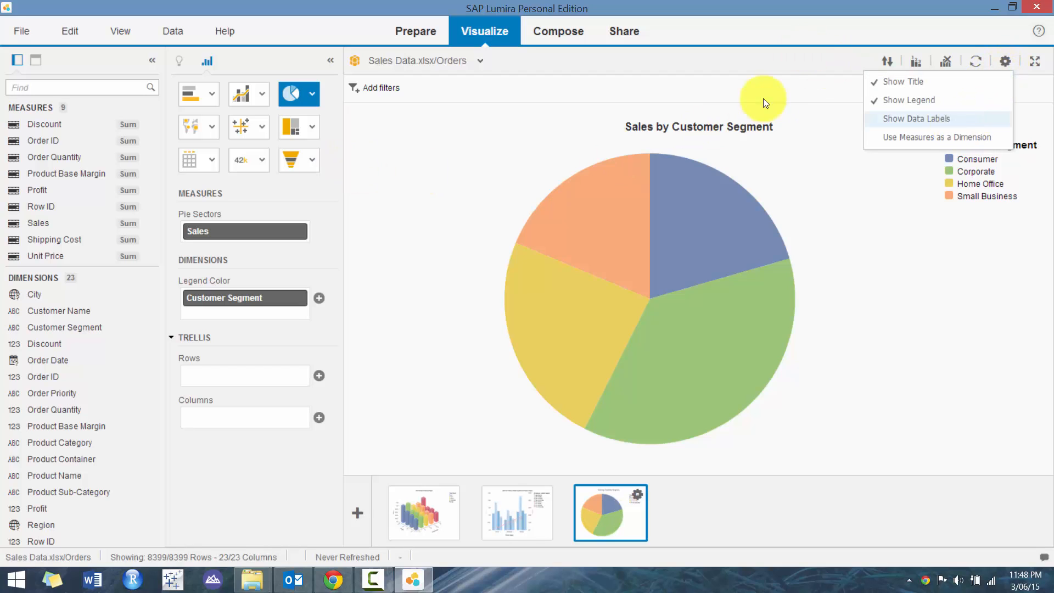
left_click(953, 121)
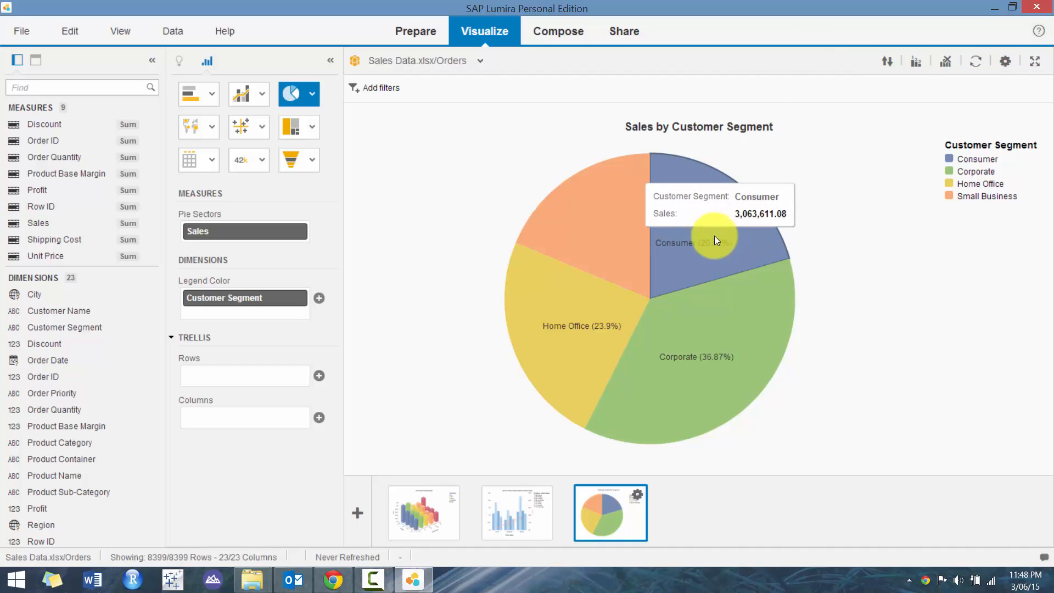
right_click(570, 206)
left_click(493, 234)
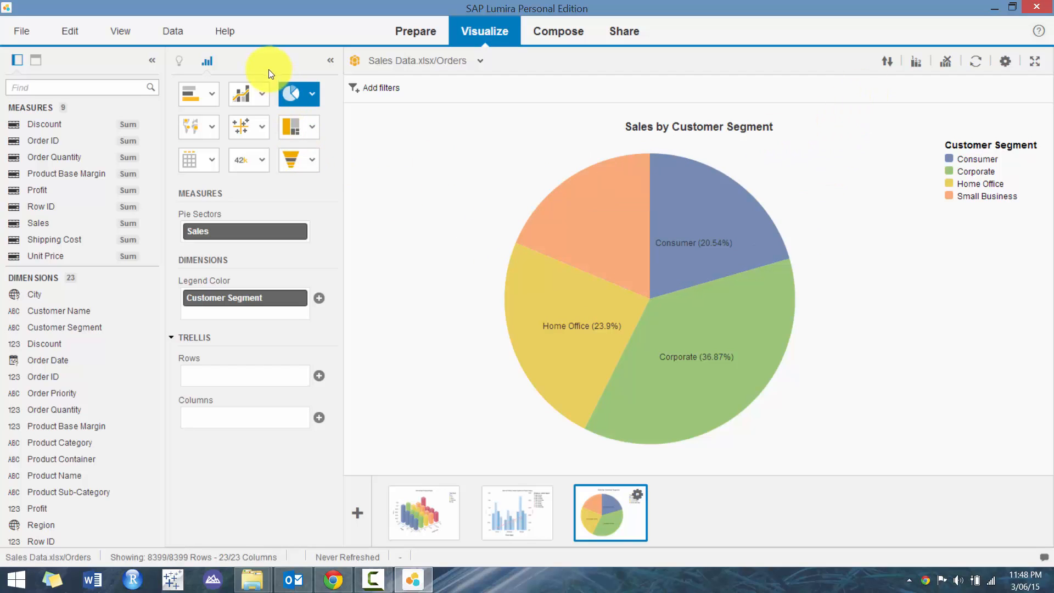
Step: Add a new table visualization and use Customer Name as its rows axis
left_click(353, 513)
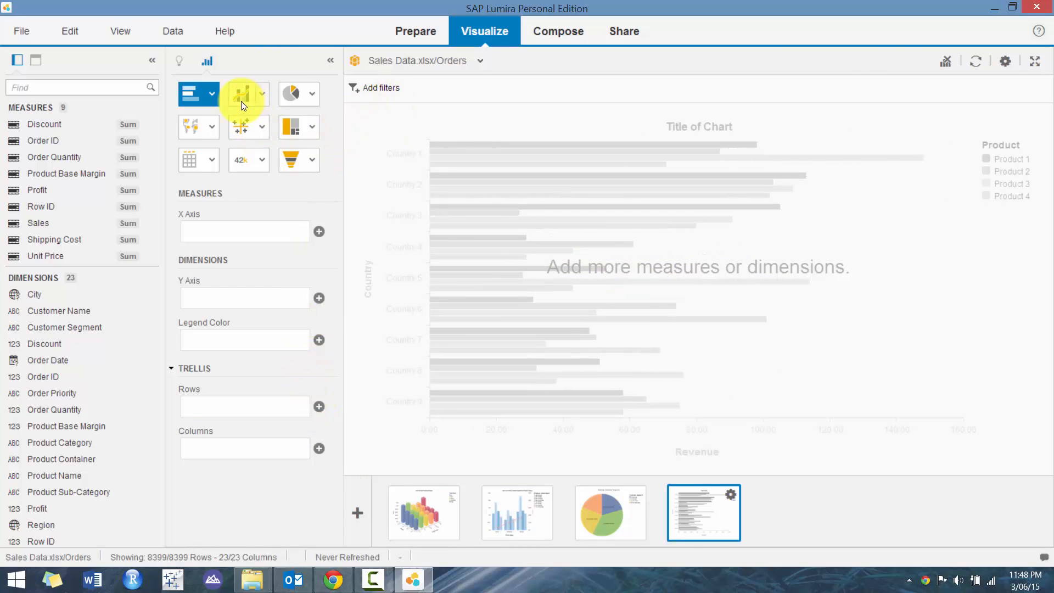
left_click(189, 161)
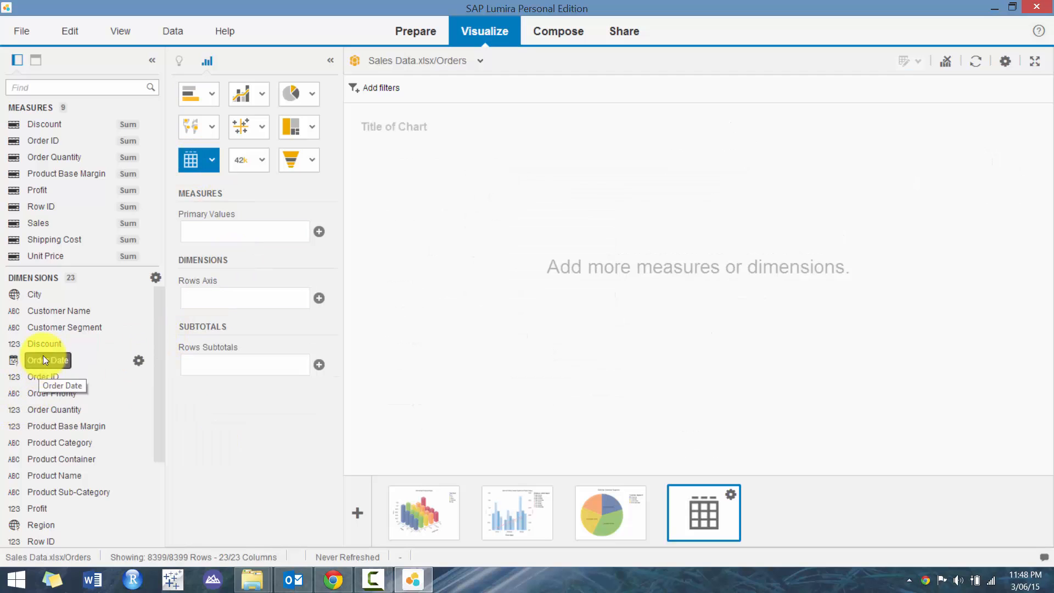
left_click_drag(58, 326, 227, 306)
mouse_move(241, 299)
left_mouse_down()
mouse_move(150, 313)
mouse_move(80, 332)
mouse_move(80, 341)
mouse_move(70, 318)
mouse_move(235, 303)
left_mouse_up()
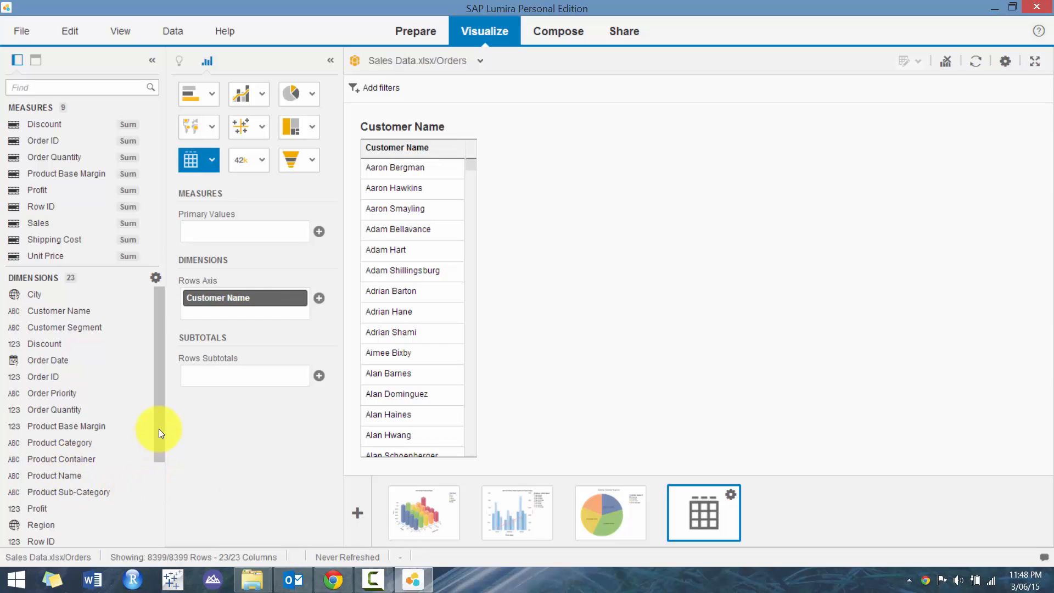
Step: Add Sales, Profit and Shipping Cost as the primary values of the Customer Name table
left_click_drag(159, 426, 151, 495)
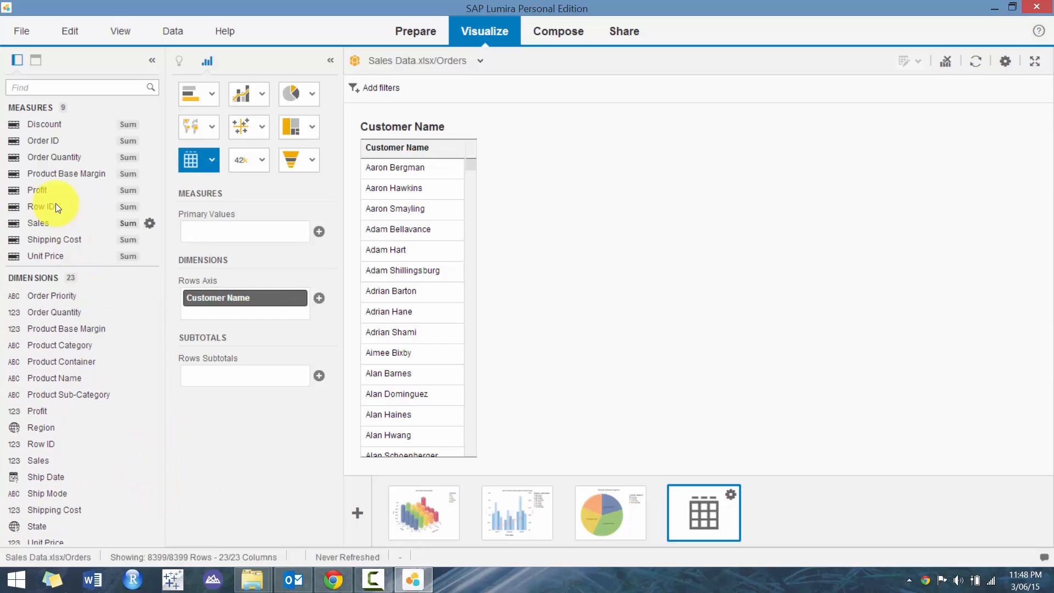
left_click_drag(39, 218, 220, 231)
left_click_drag(34, 190, 266, 255)
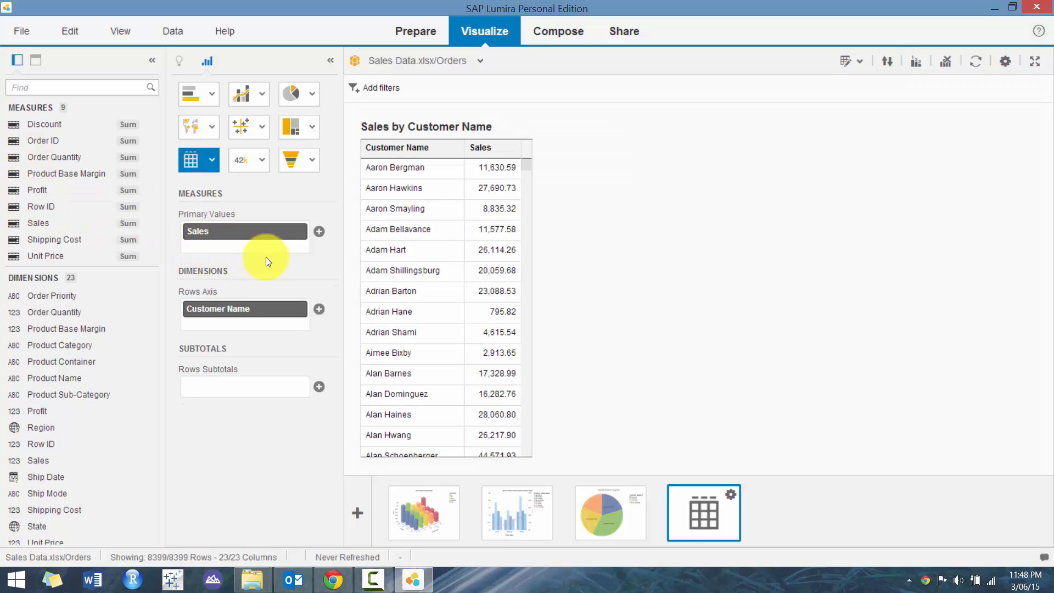
left_click(318, 231)
left_click(390, 188)
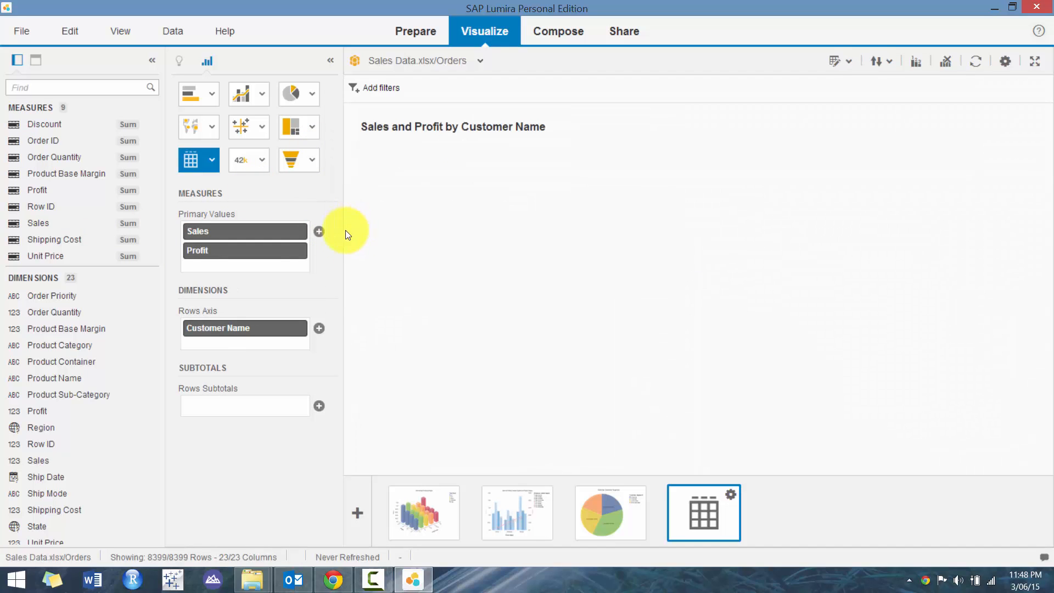
left_click(319, 231)
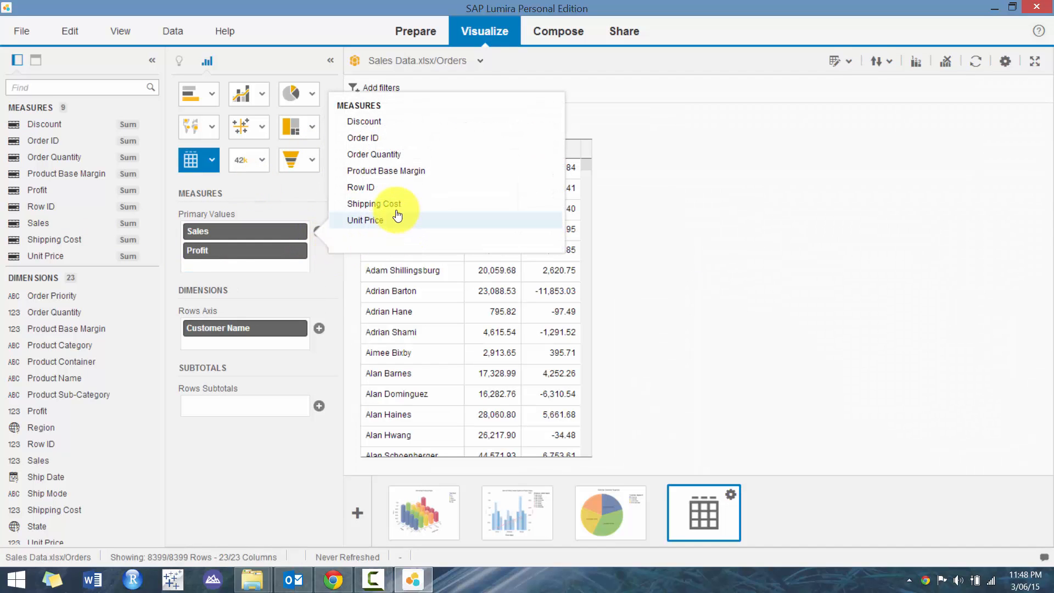
left_click(374, 204)
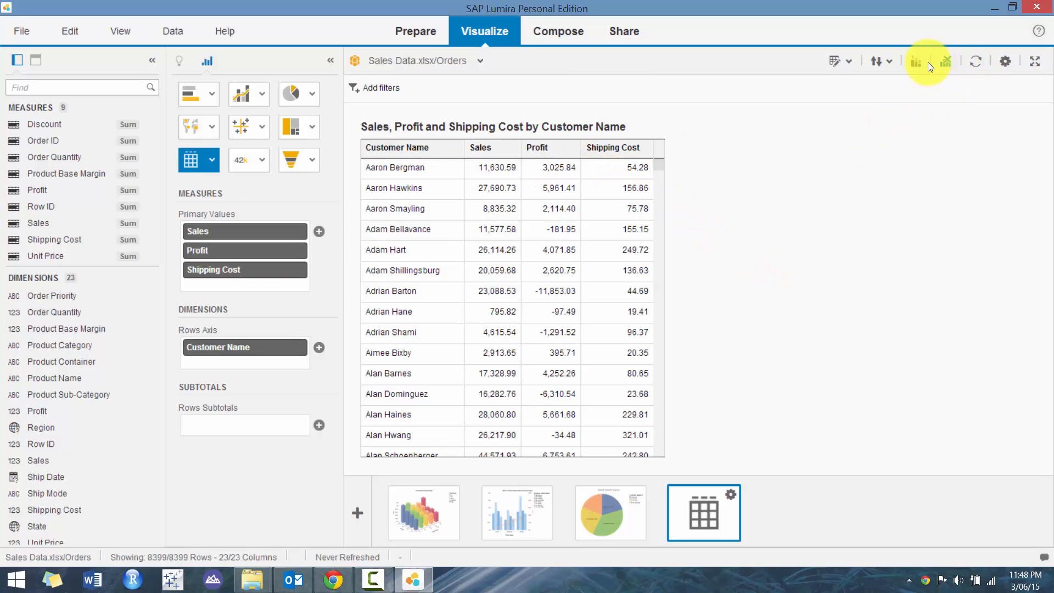
Step: Sort the customer table by Profit in ascending order
left_click(876, 62)
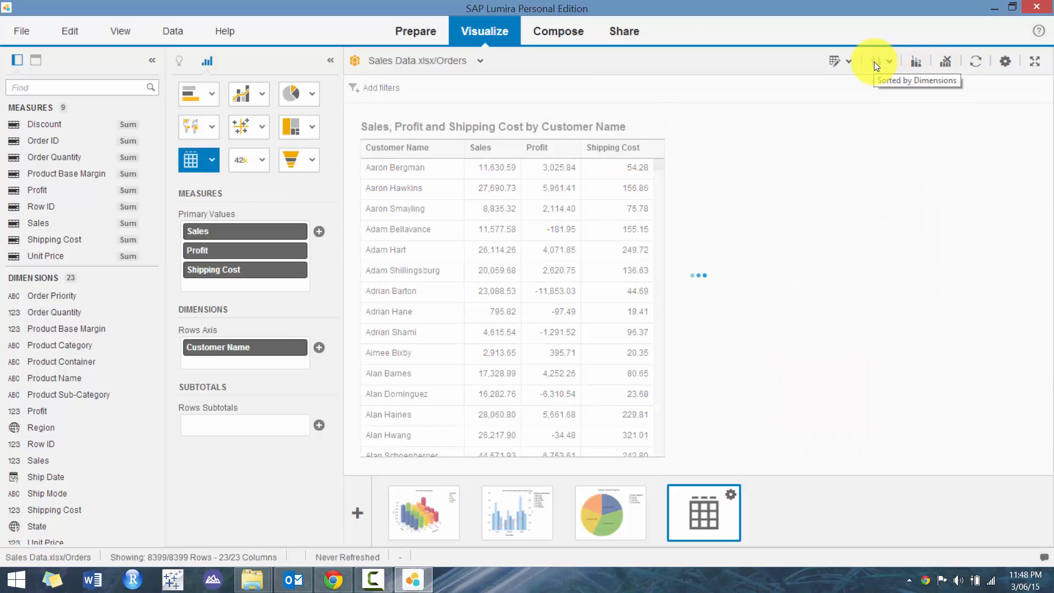
left_click(889, 63)
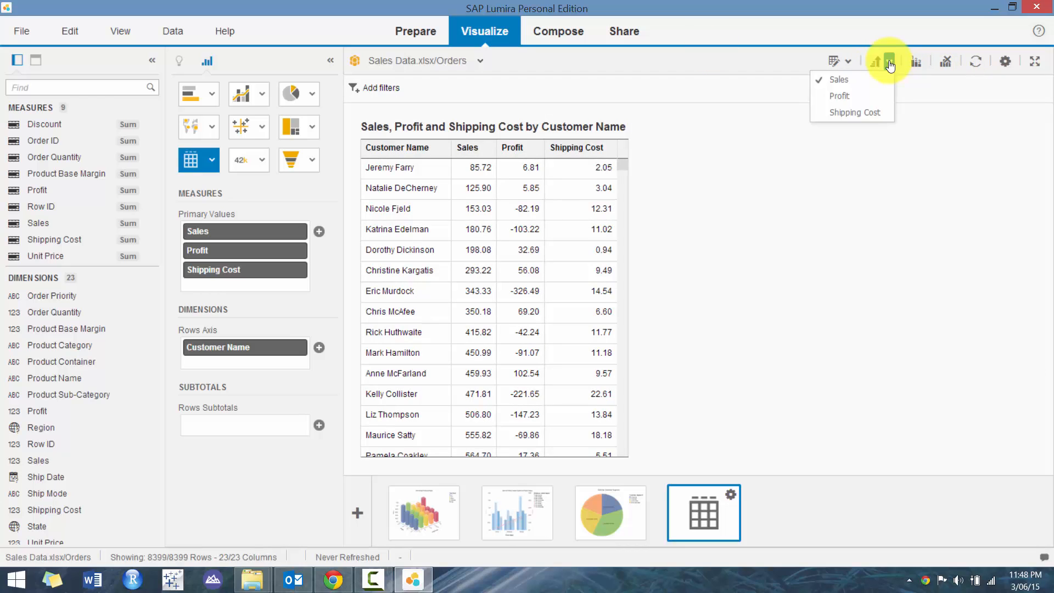
left_click(865, 97)
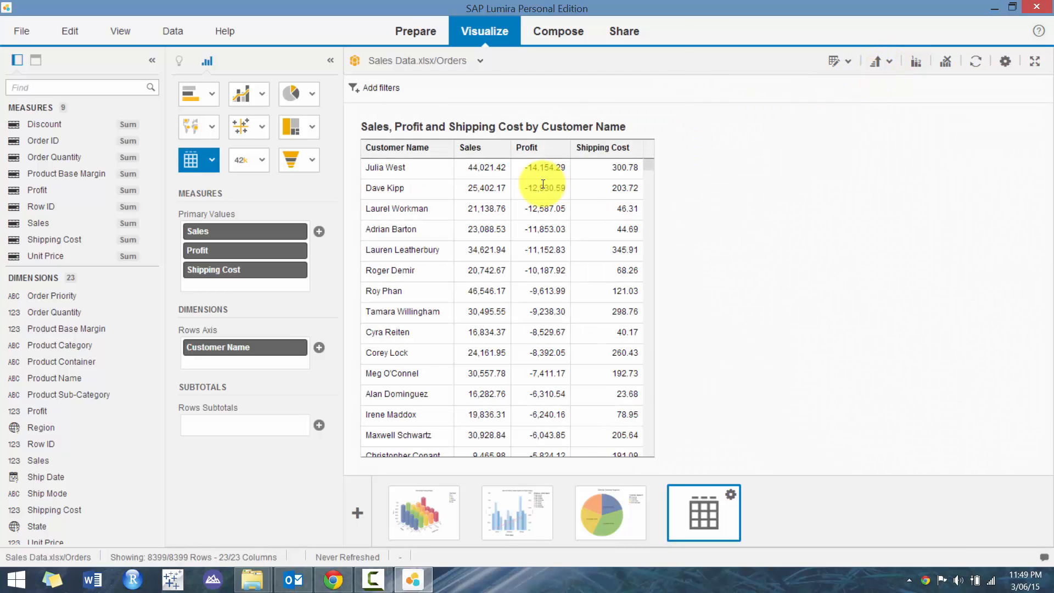
Step: Sort the customer table by Sales in descending order
left_click(892, 68)
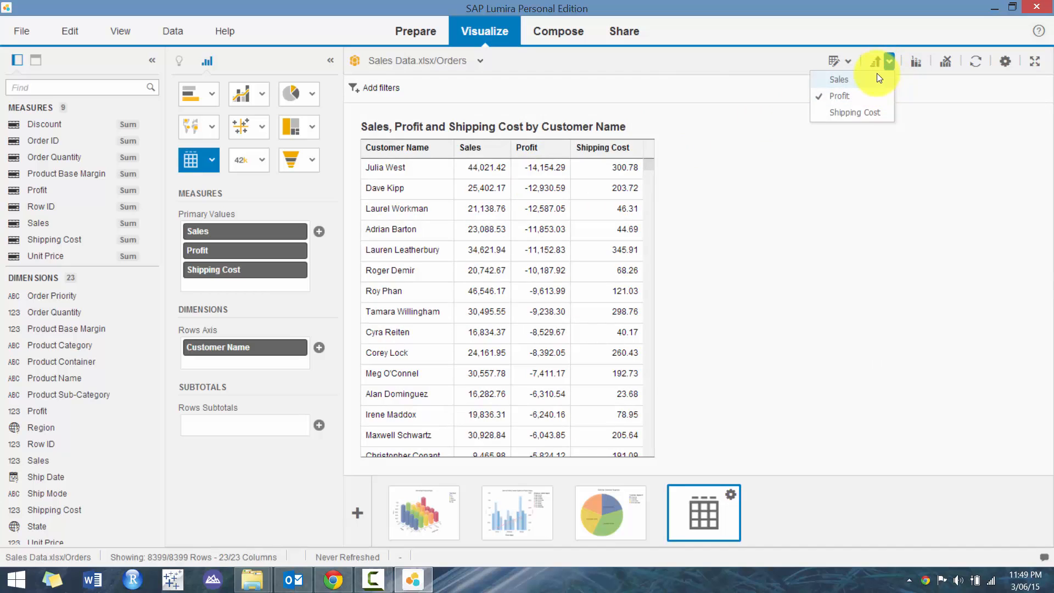
left_click(876, 67)
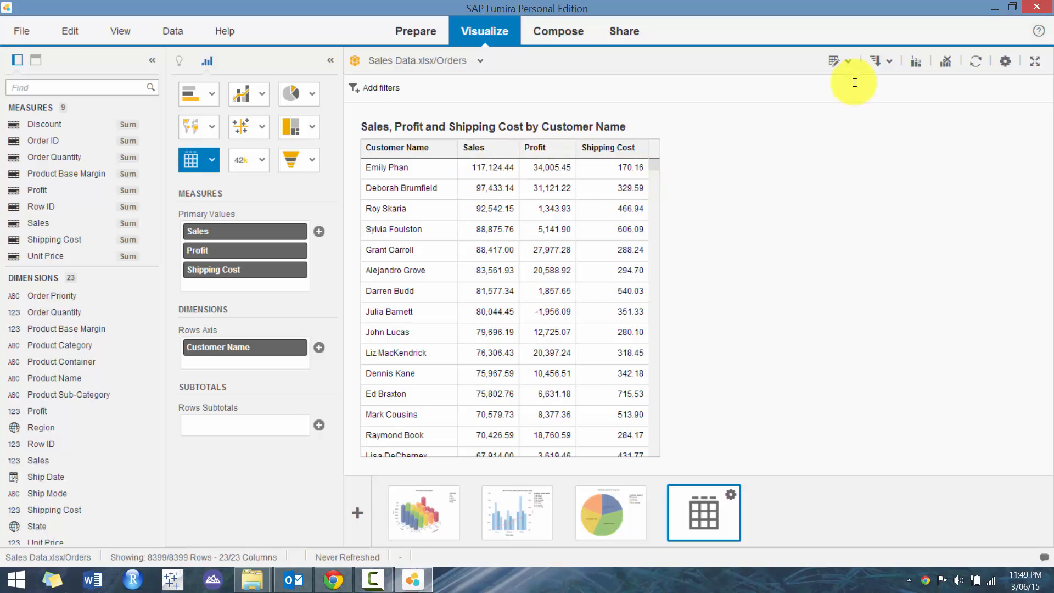
Step: Look at the table's formatting rule options and its Ranking settings without applying any
left_click(836, 71)
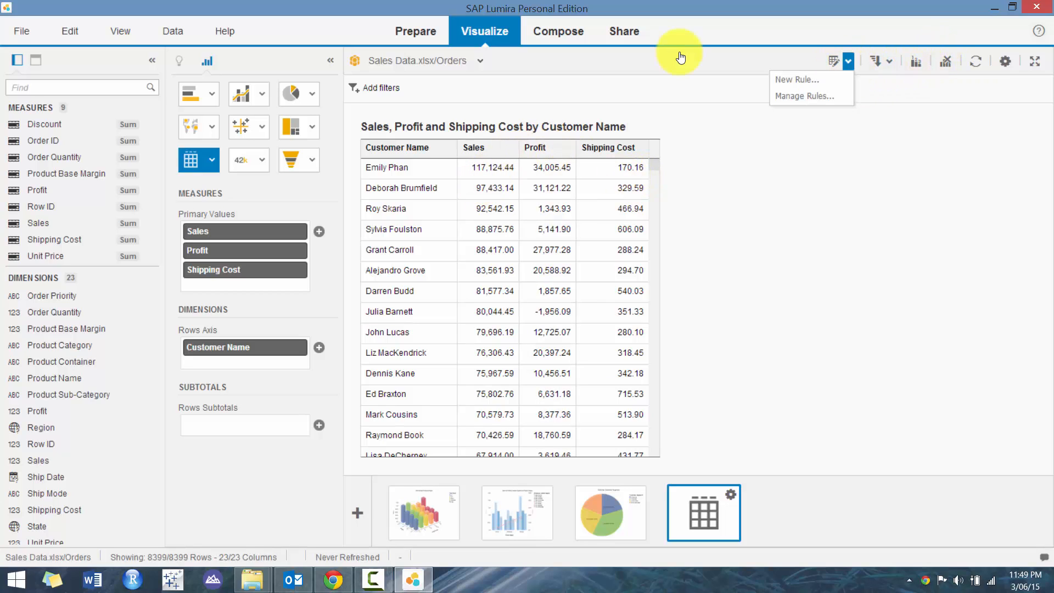
left_click(850, 64)
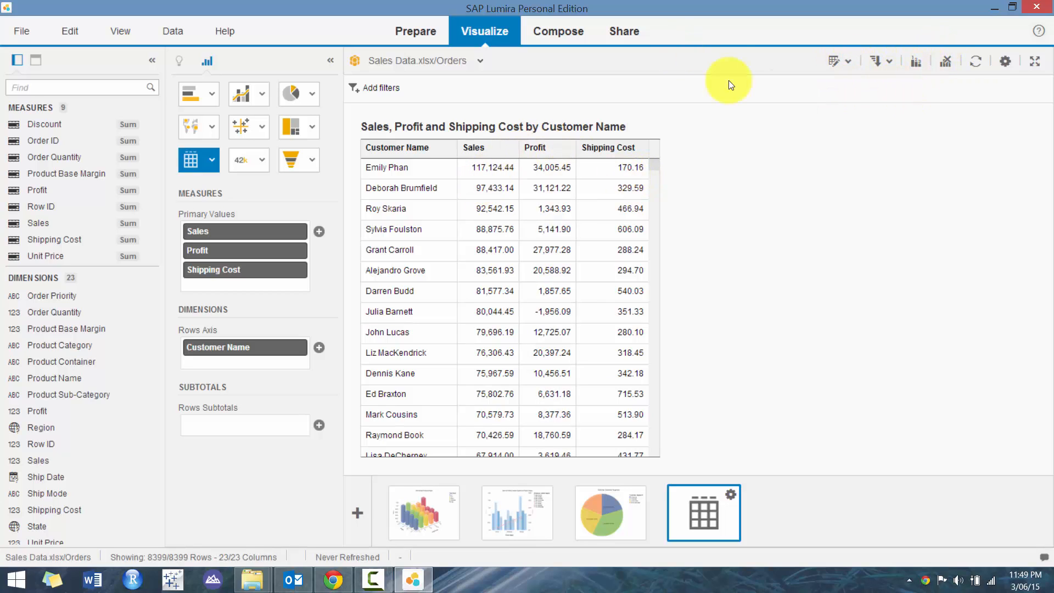
left_click(914, 68)
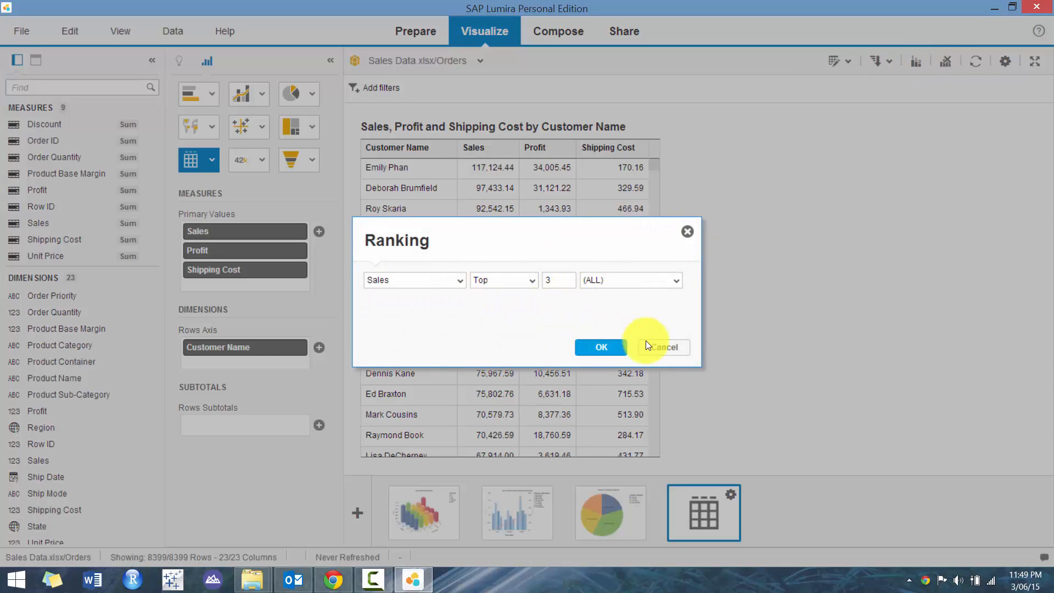
left_click(659, 347)
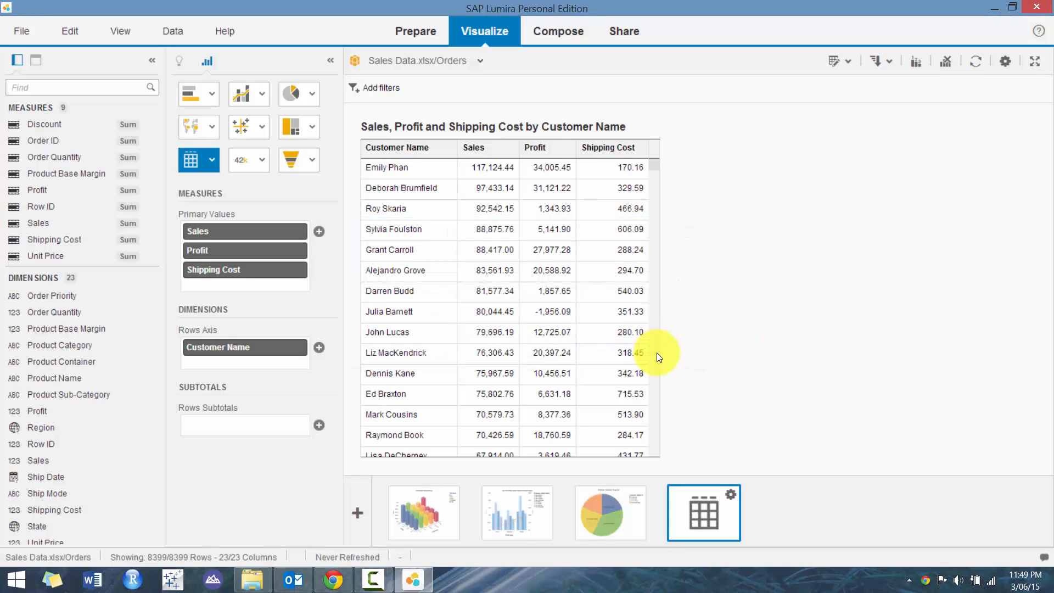
Step: Add a new single-number visualization and use Profit as its value
left_click(355, 513)
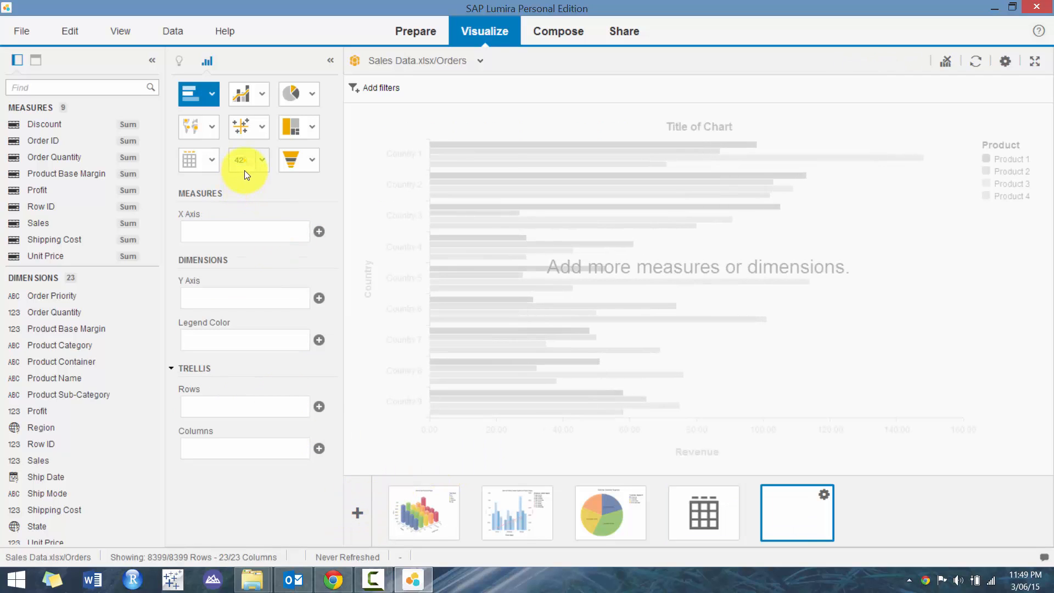
left_click(241, 163)
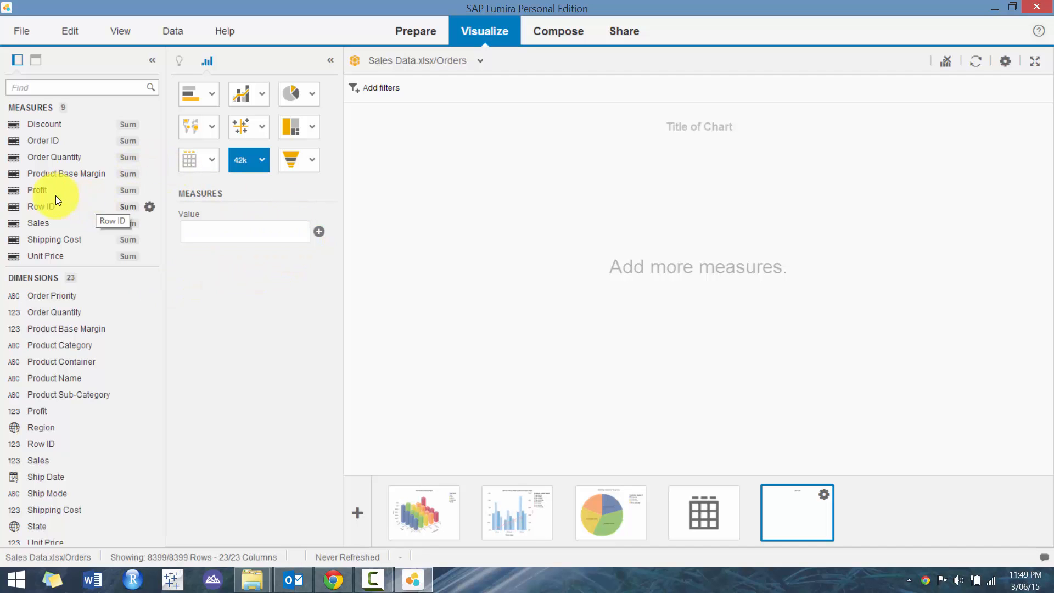
left_click_drag(35, 195, 226, 244)
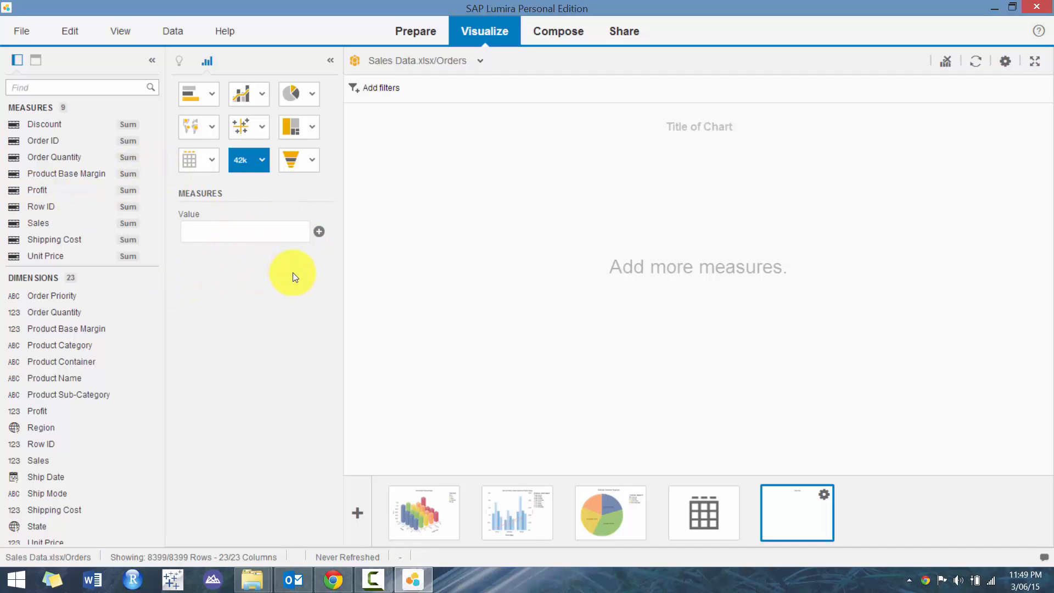
left_click_drag(36, 189, 209, 236)
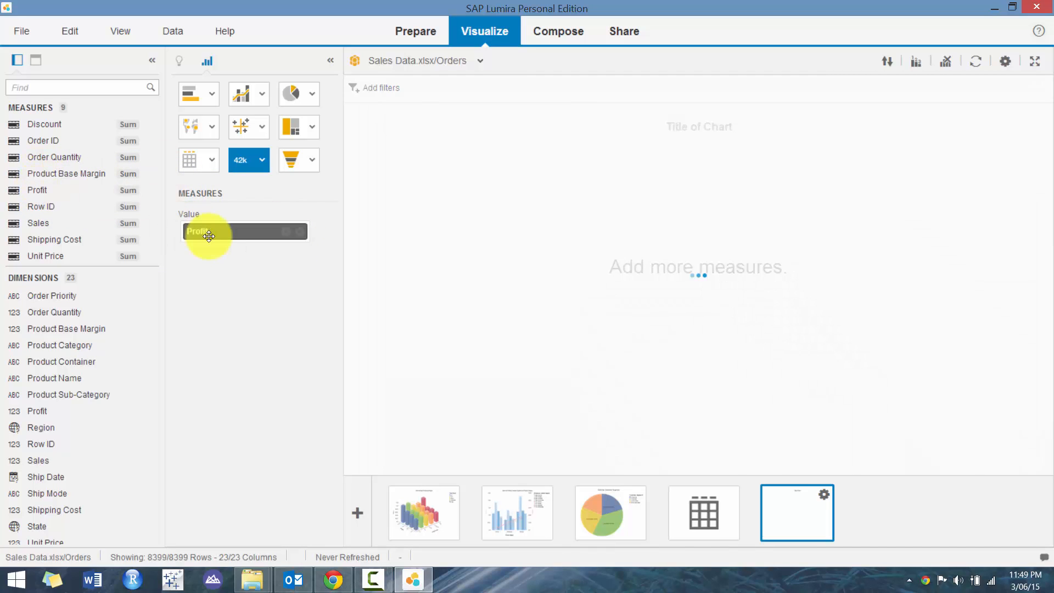